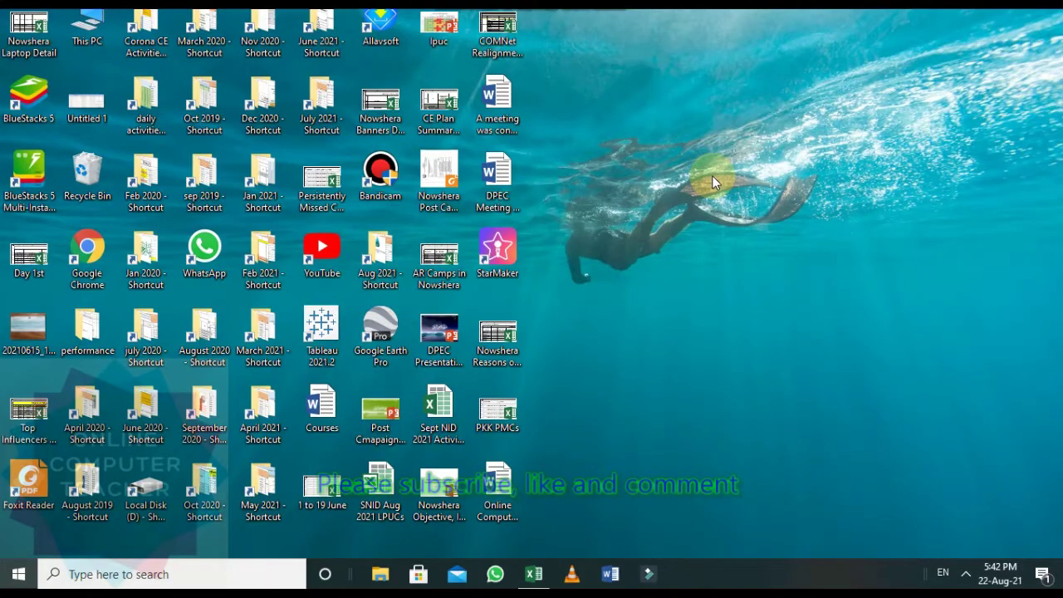
# - Switch to the open Excel workbook with numbers in columns A–F, rows 1–7
pyautogui.click(542, 583)
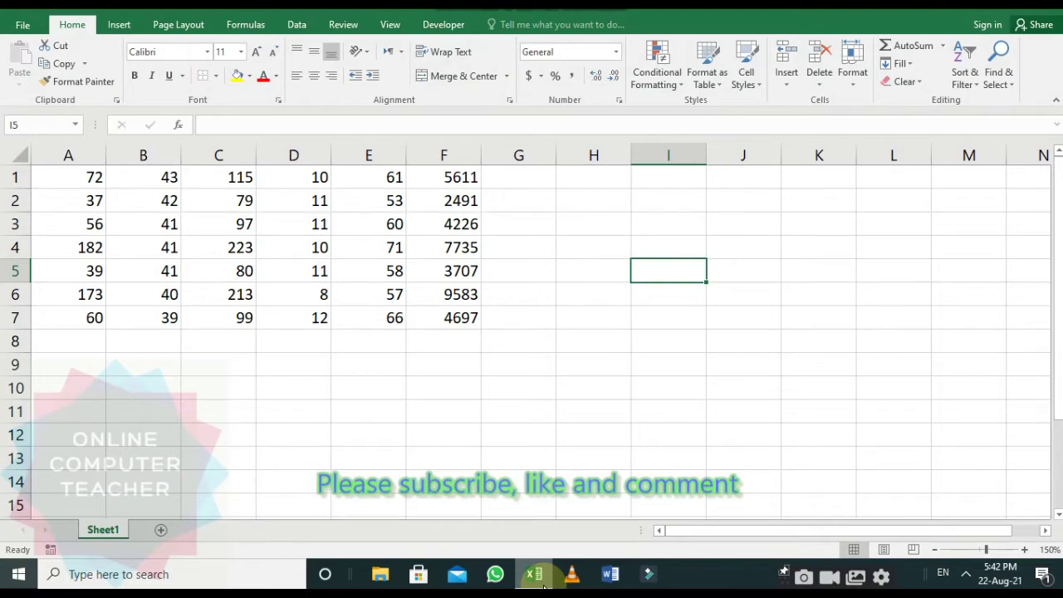
# - Start converting the A1:F7 number block into a table with Insert > Table
pyautogui.click(243, 216)
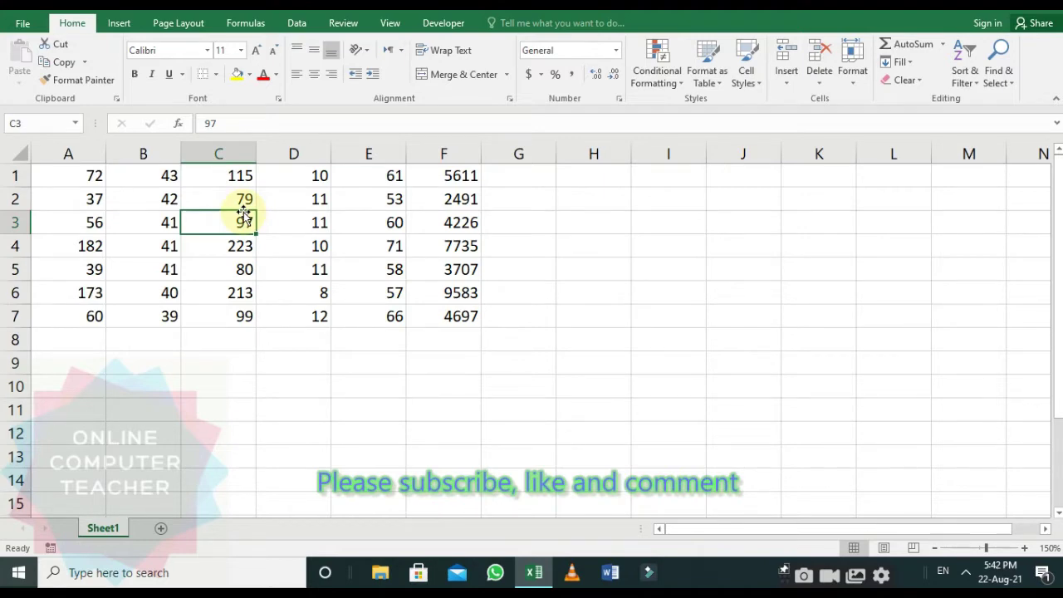
pyautogui.click(118, 23)
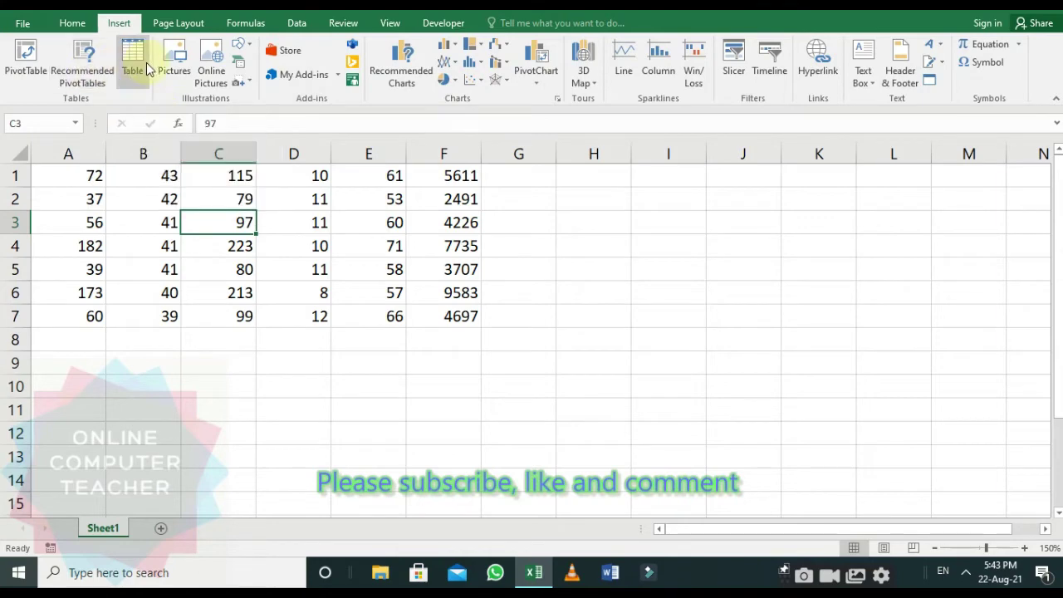
pyautogui.click(146, 61)
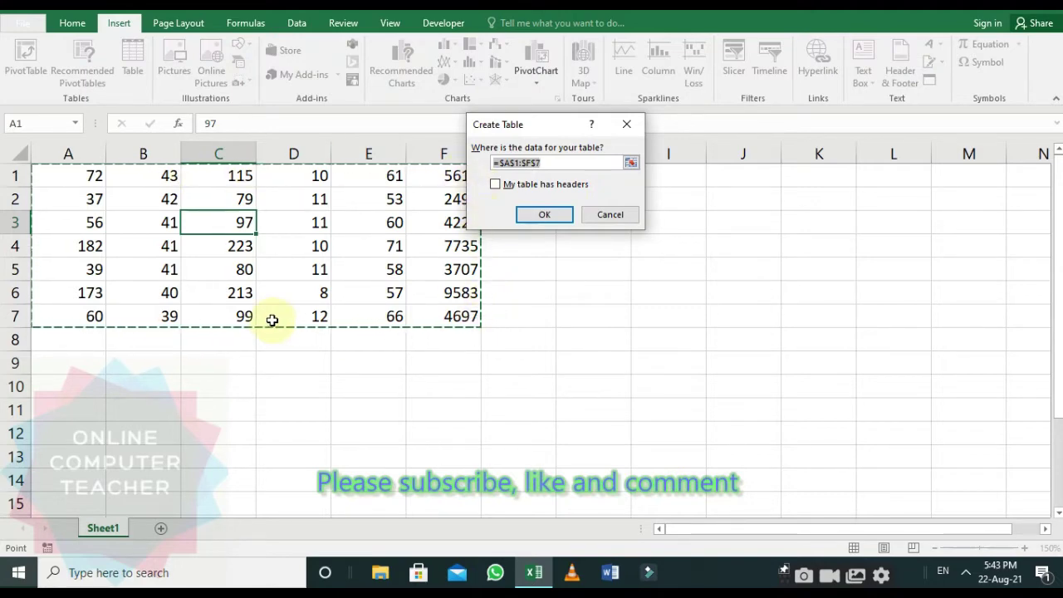
# - Create the table from range A1:F7, producing Table6 with headers Column1–Column6
pyautogui.click(429, 380)
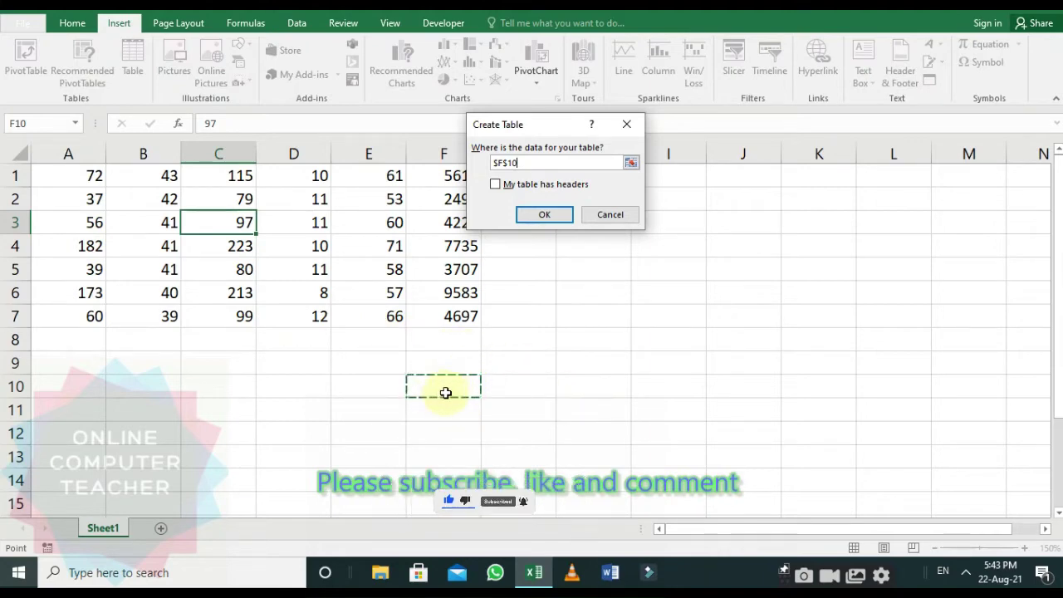
pyautogui.click(62, 175)
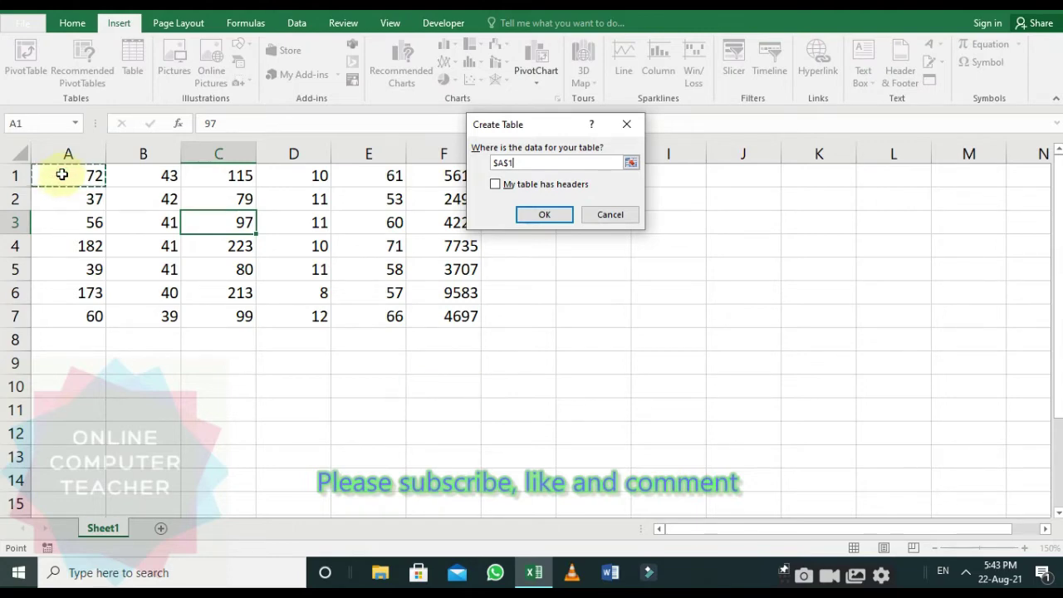
pyautogui.moveTo(63, 175)
pyautogui.mouseDown()
pyautogui.moveTo(319, 243)
pyautogui.moveTo(427, 308)
pyautogui.mouseUp()
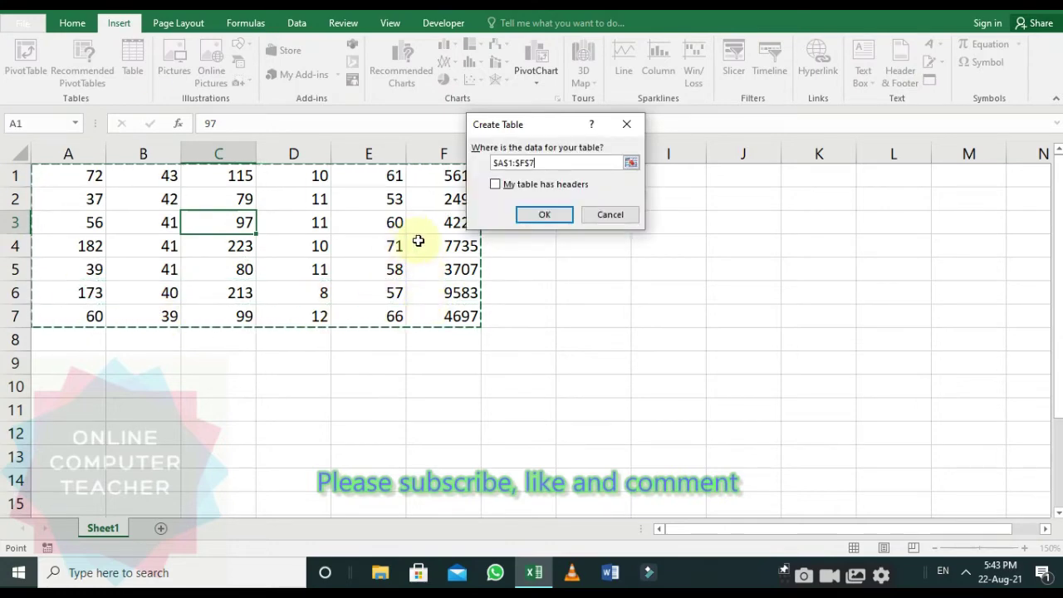
pyautogui.click(527, 215)
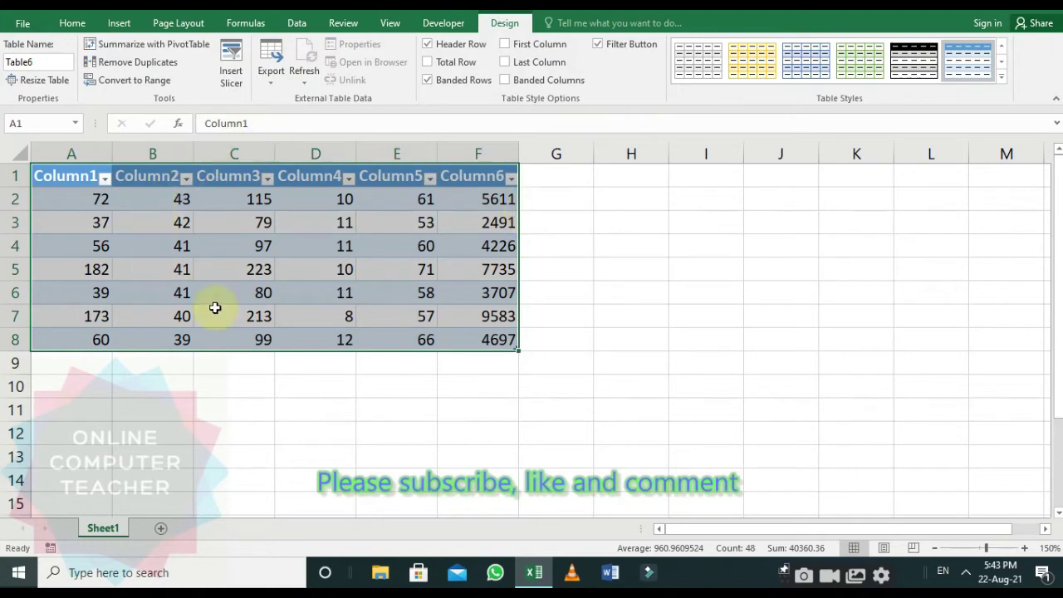
# - Rename headers A1–C1 to Hourly, Daily and weekly
pyautogui.click(74, 179)
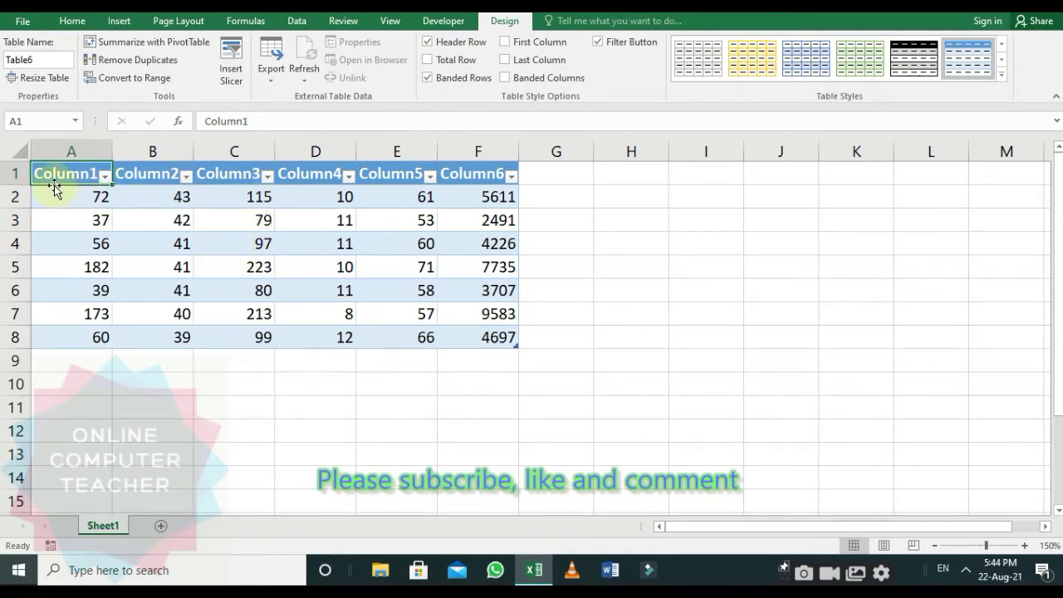
pyautogui.click(175, 174)
pyautogui.click(232, 172)
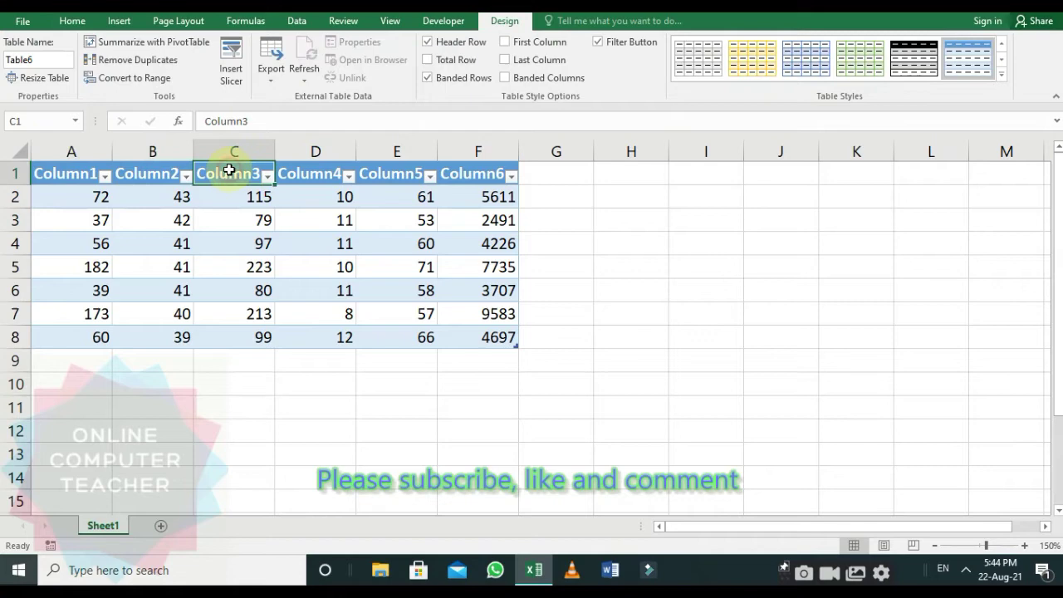
pyautogui.click(316, 172)
pyautogui.click(396, 170)
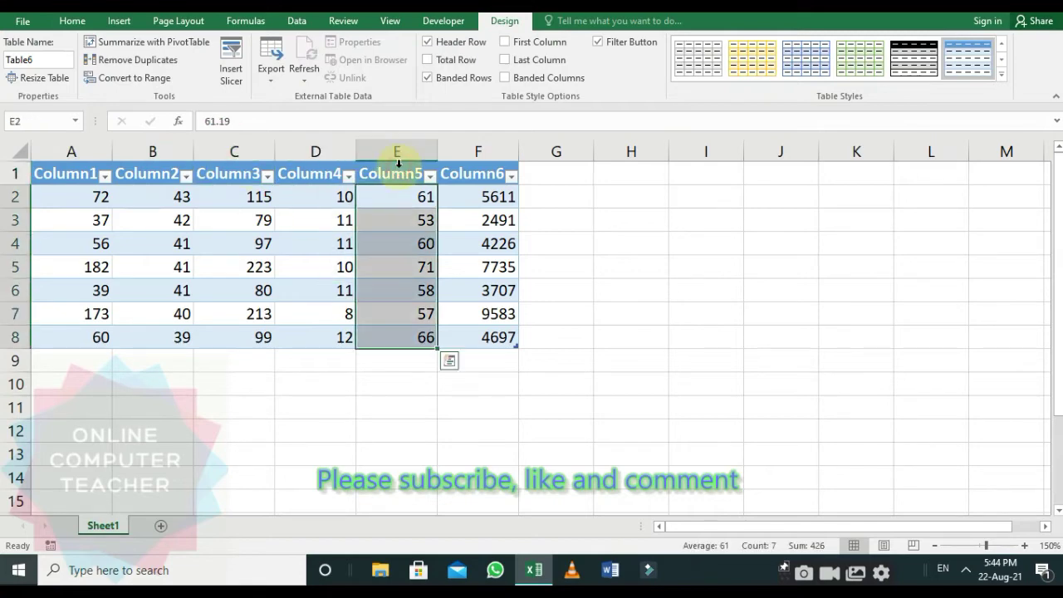
pyautogui.click(74, 174)
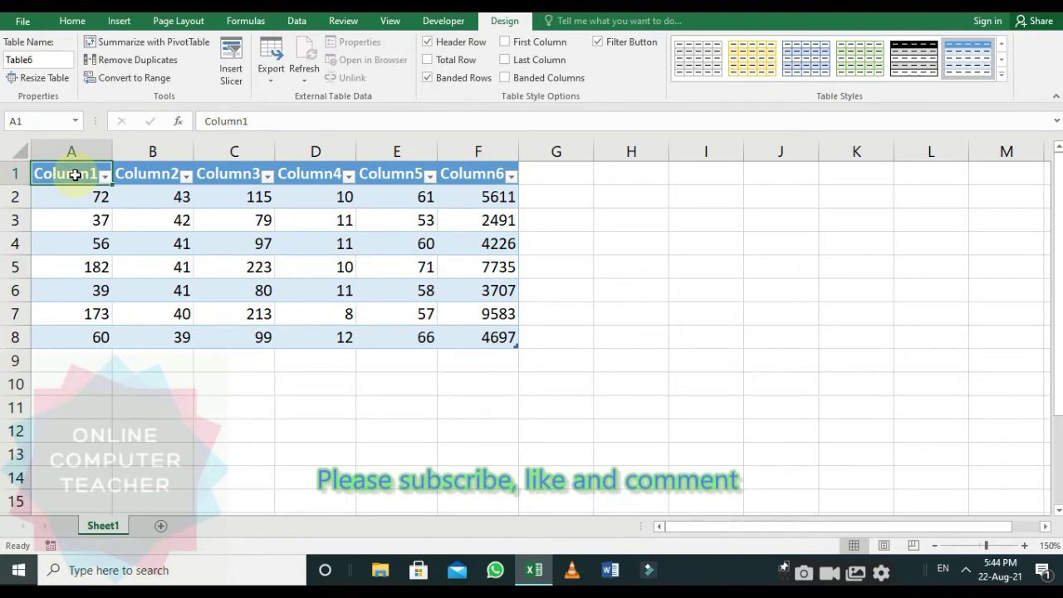
pyautogui.write('Hourl')
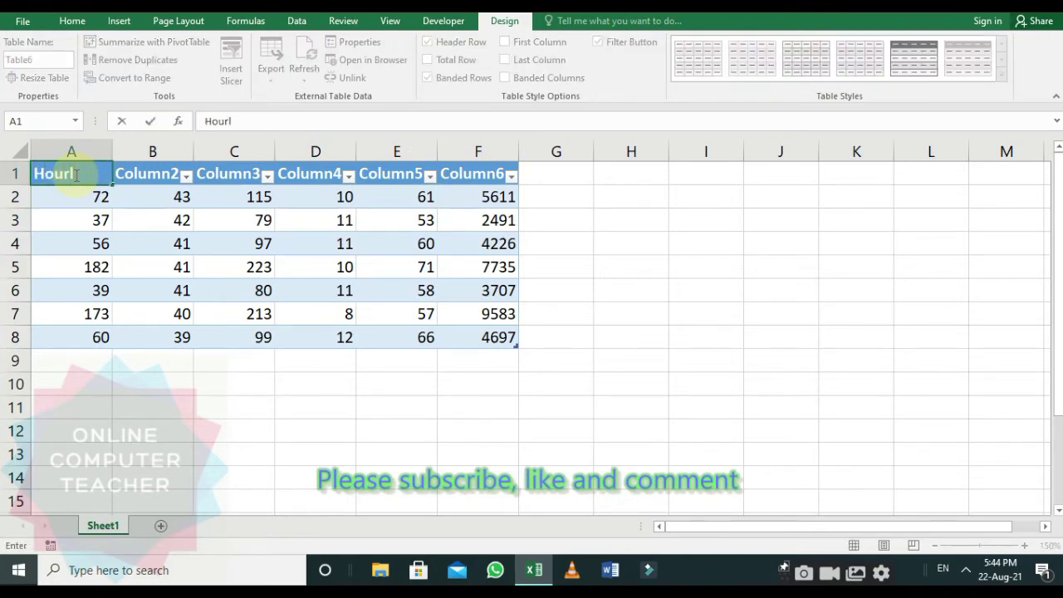
pyautogui.write('y')
pyautogui.press('Tab')
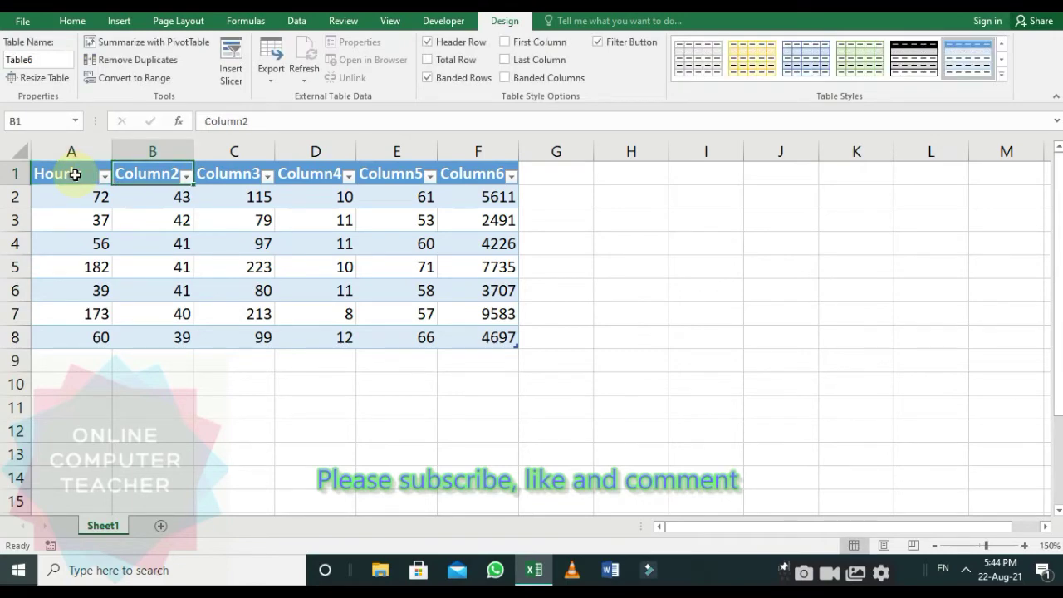
pyautogui.write('Dai')
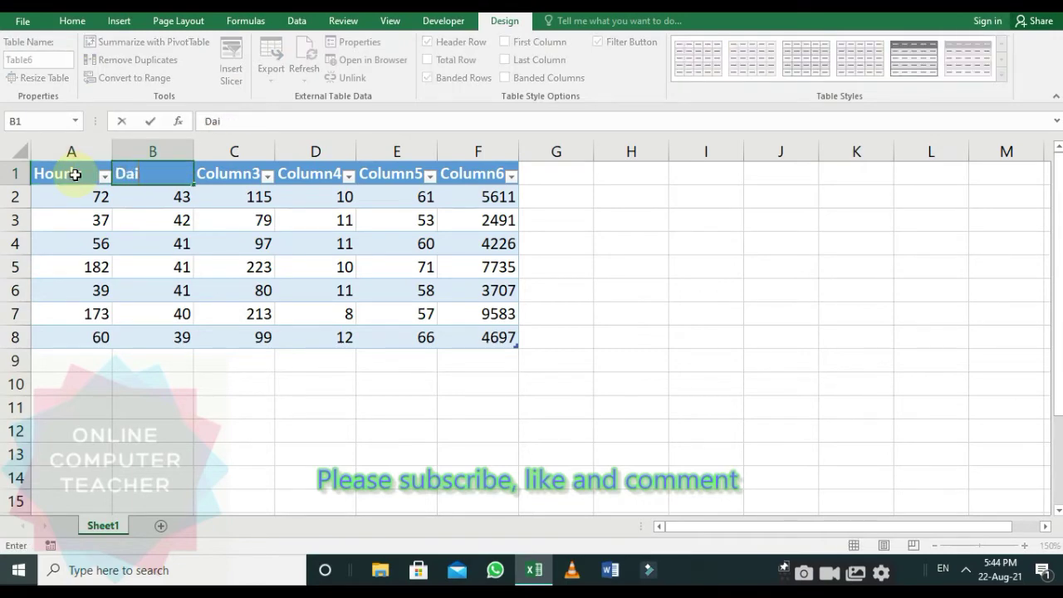
pyautogui.write('ly')
pyautogui.press('Tab')
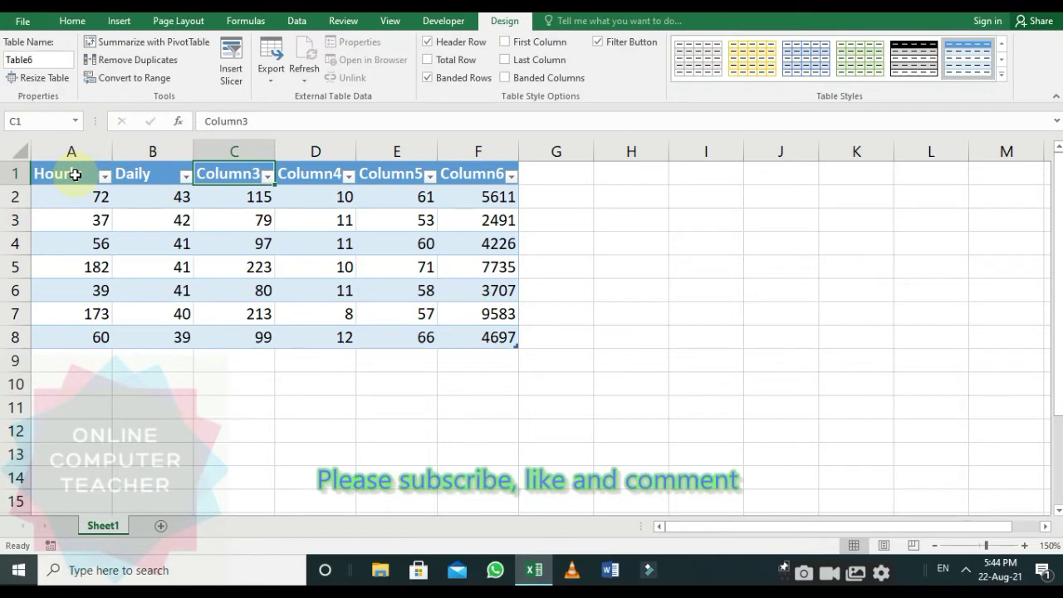
pyautogui.write('week')
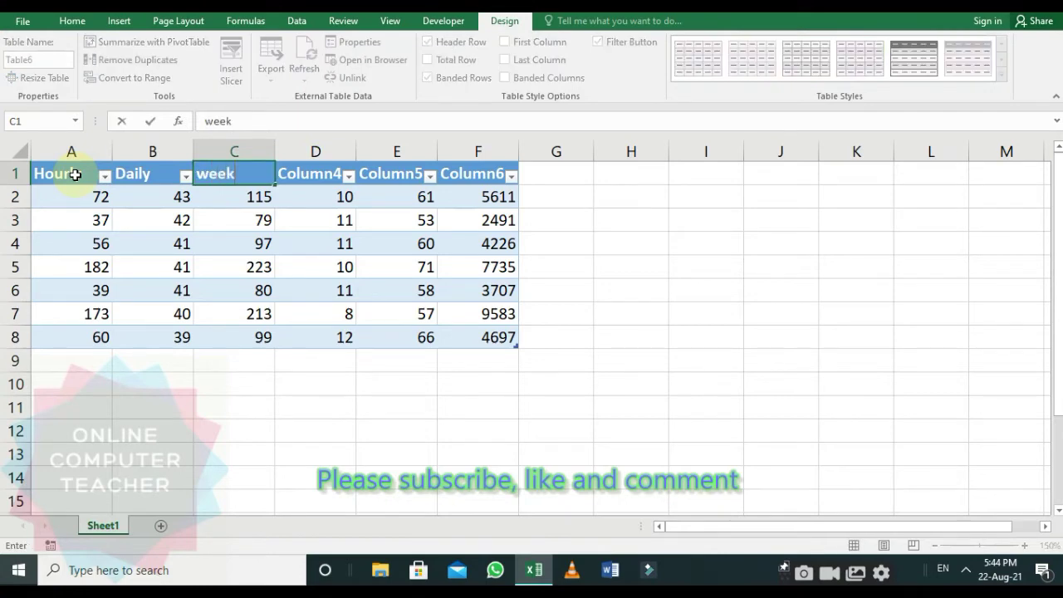
pyautogui.write('ly')
pyautogui.press('Tab')
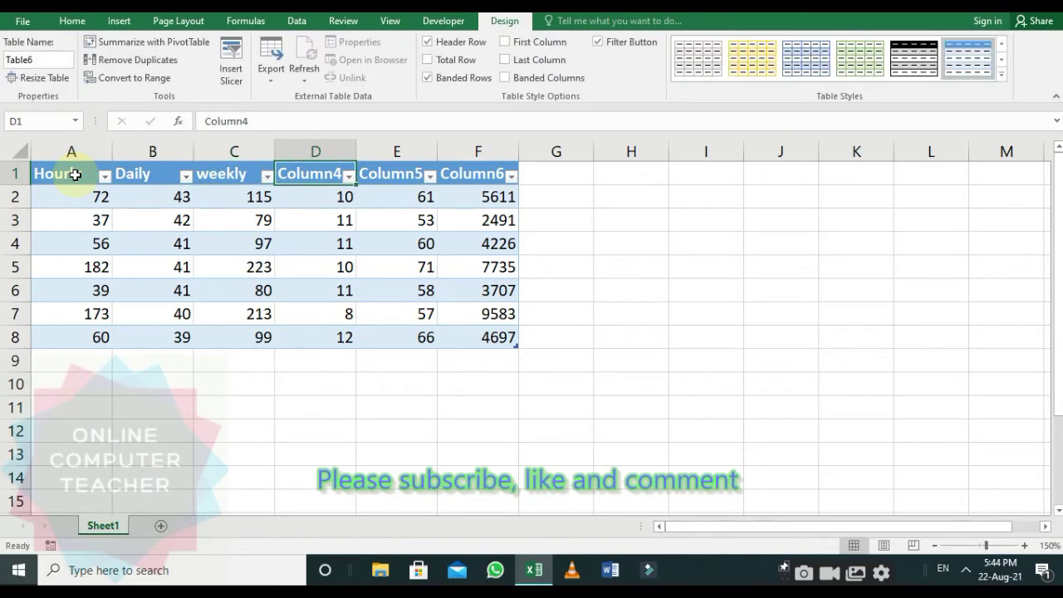
# - Rename headers D1–F1 to monthly, byweekly and yearly
pyautogui.write('monthly')
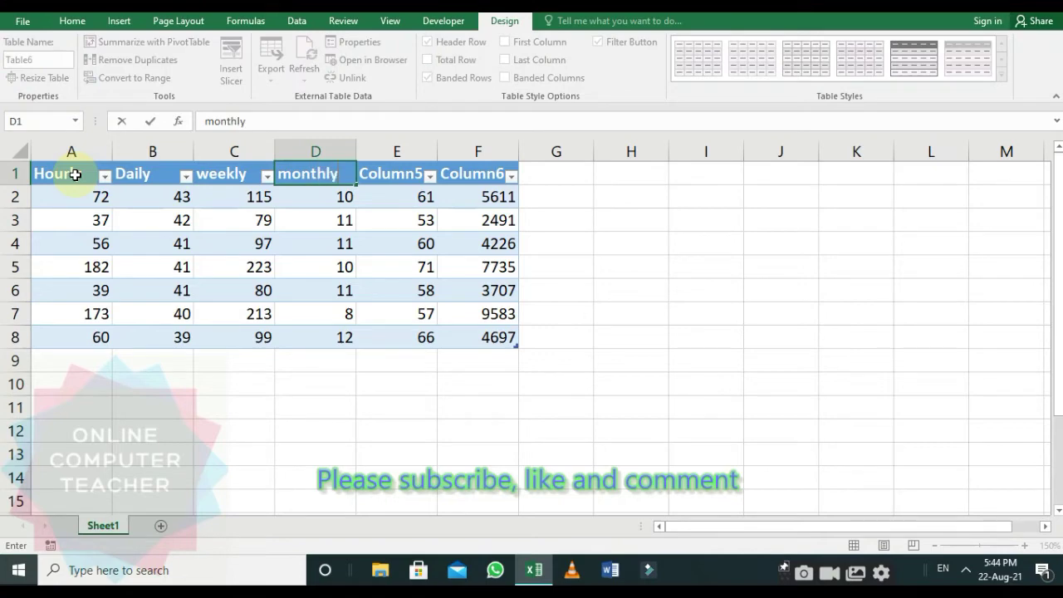
pyautogui.press('Tab')
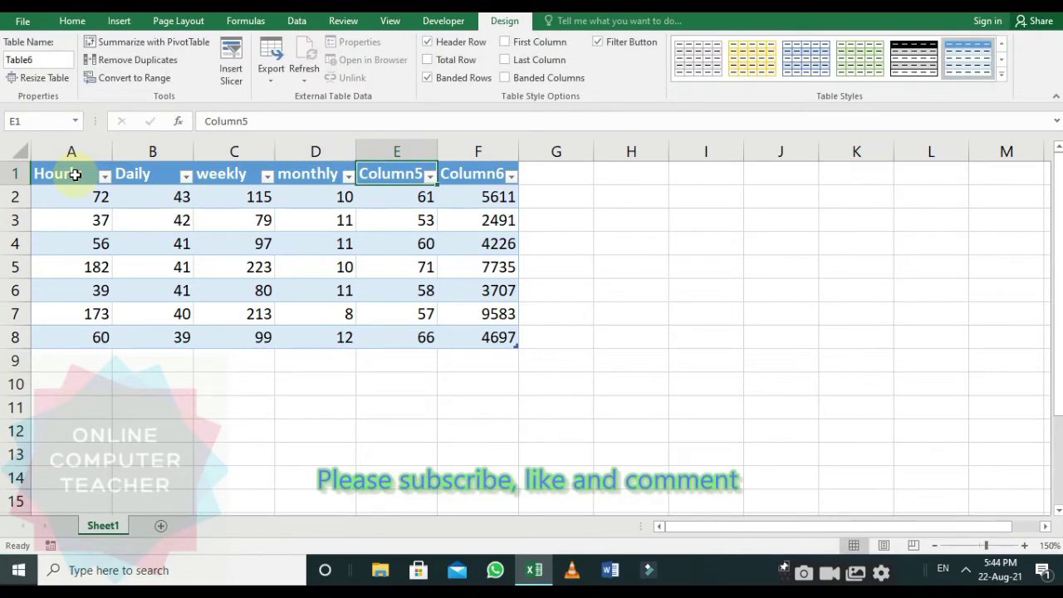
pyautogui.write('by')
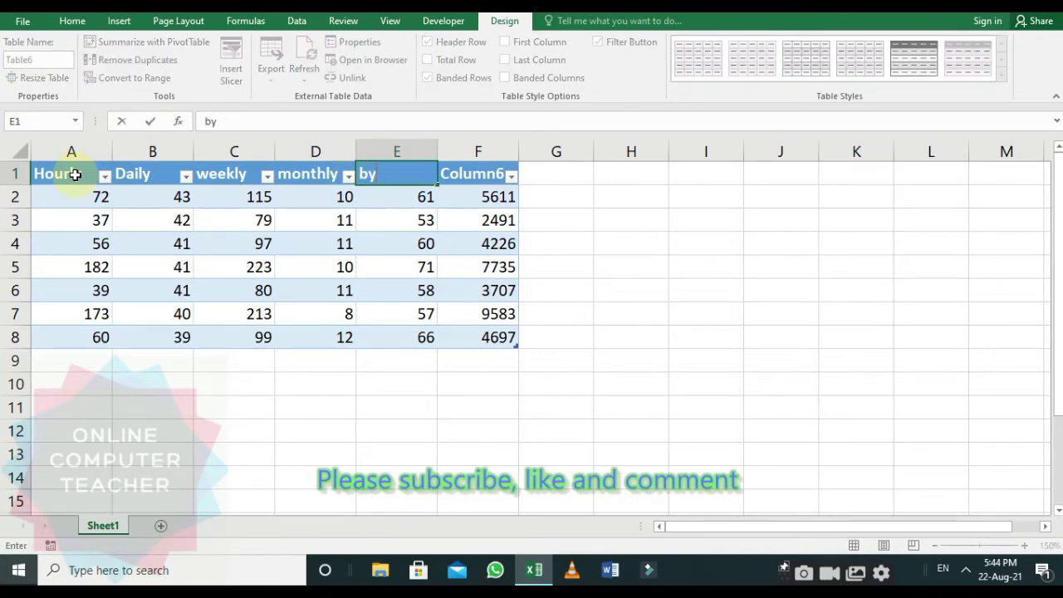
pyautogui.write('wee')
pyautogui.write('kly')
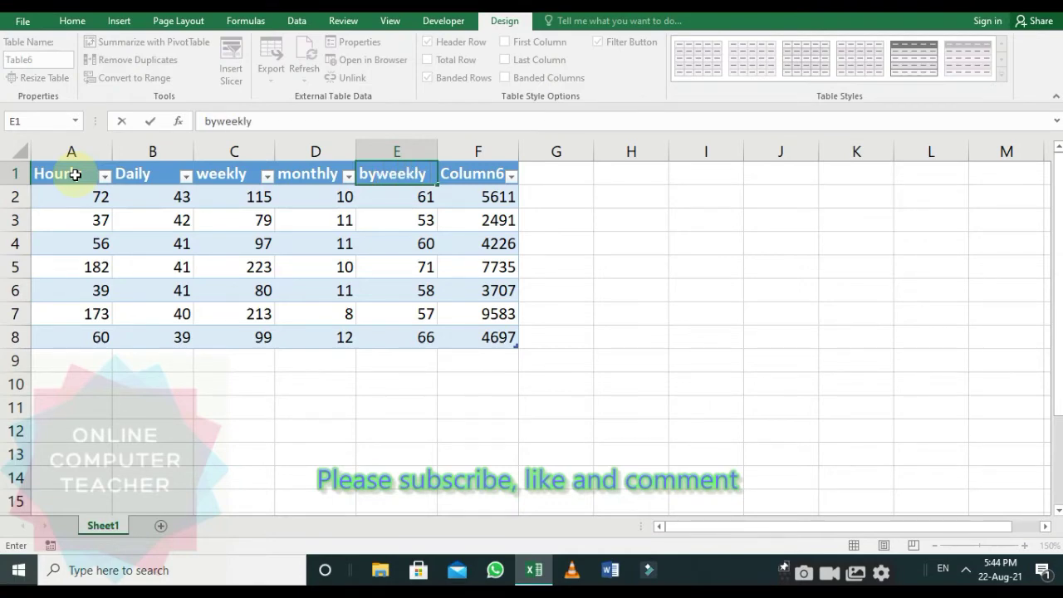
pyautogui.press('Tab')
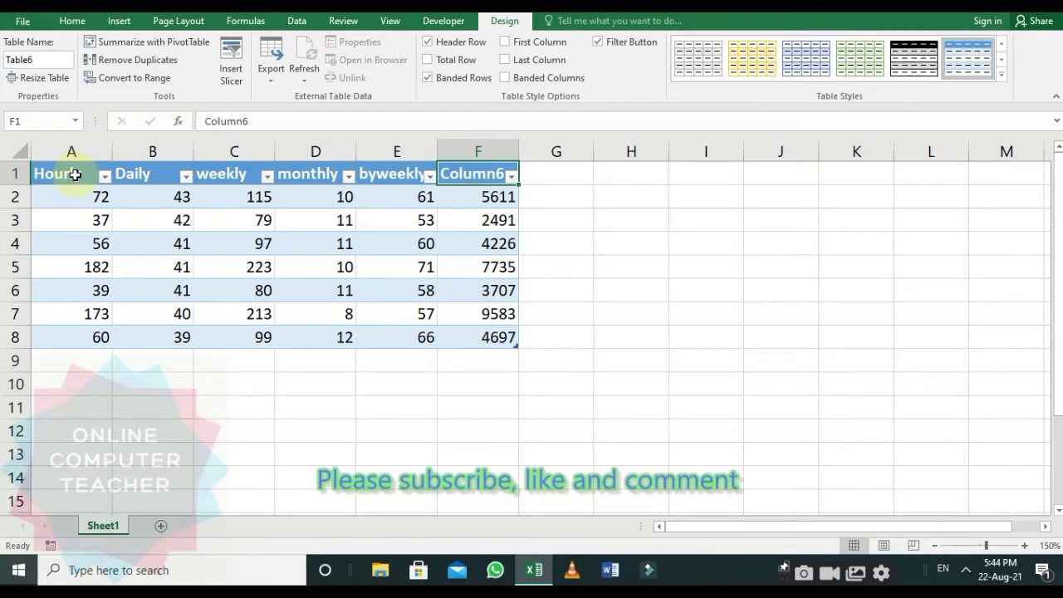
pyautogui.write('yearly')
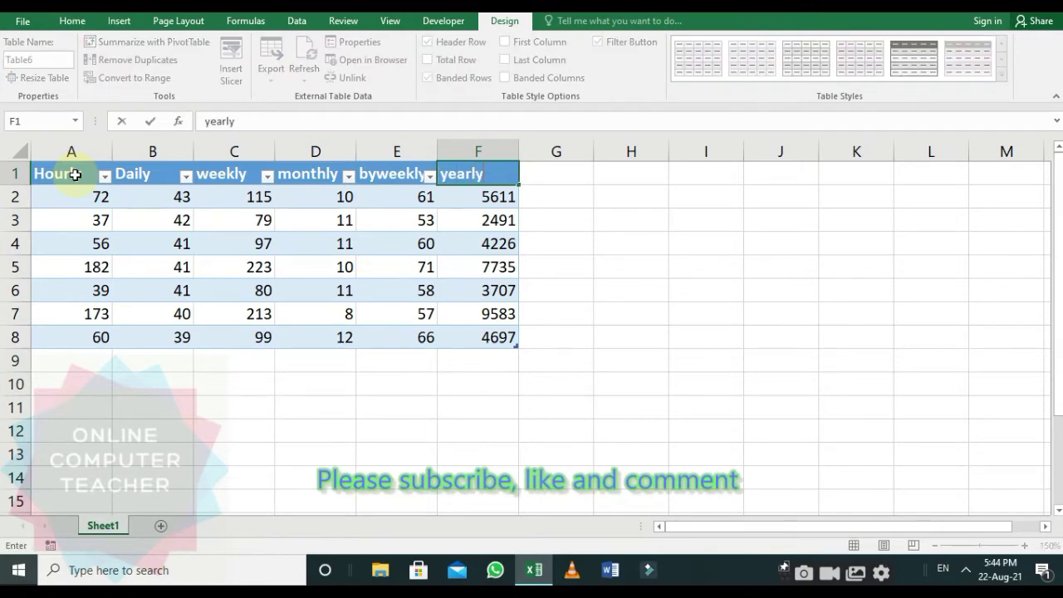
pyautogui.click(347, 287)
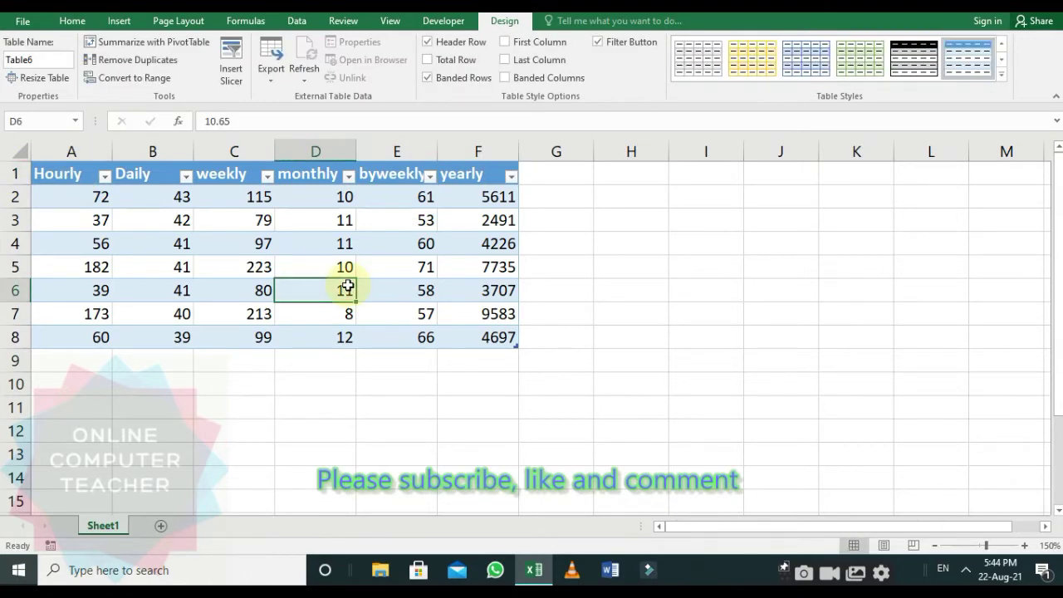
# - Filter the Hourly column to the value 37, then clear the filter to show all rows
pyautogui.click(104, 176)
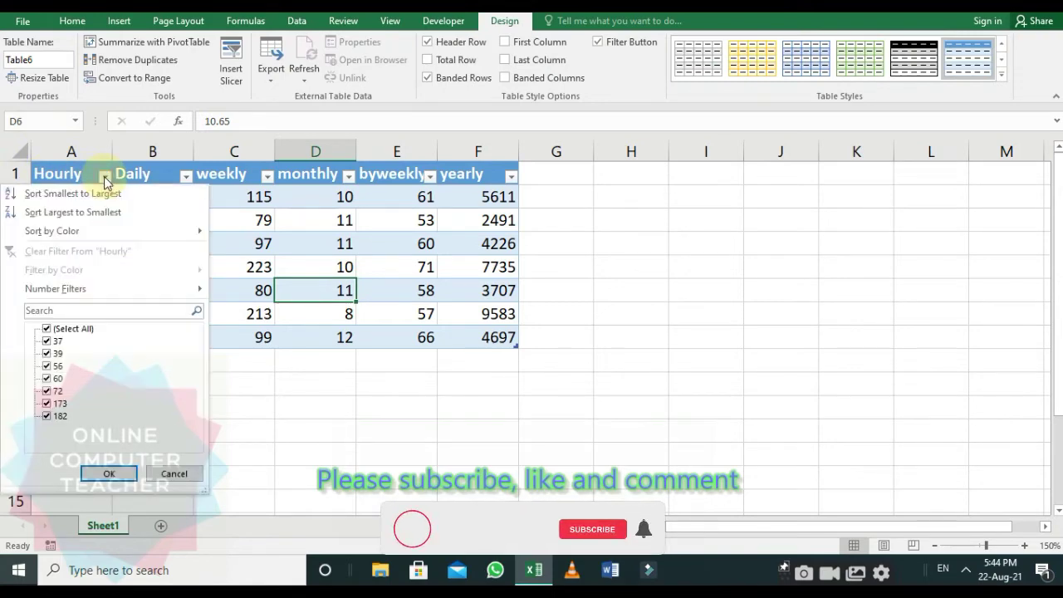
pyautogui.click(47, 329)
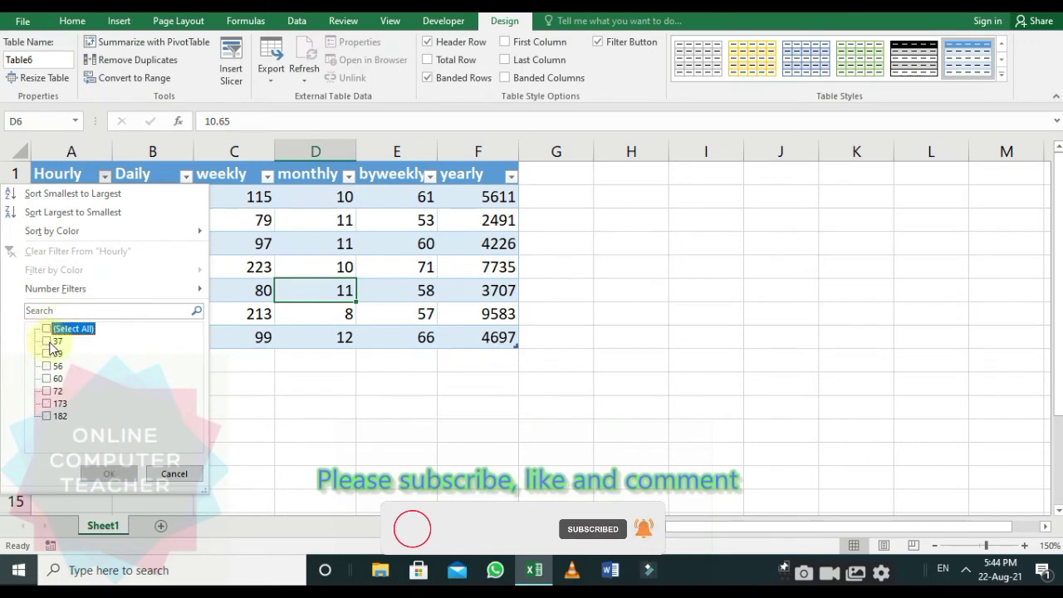
pyautogui.click(50, 341)
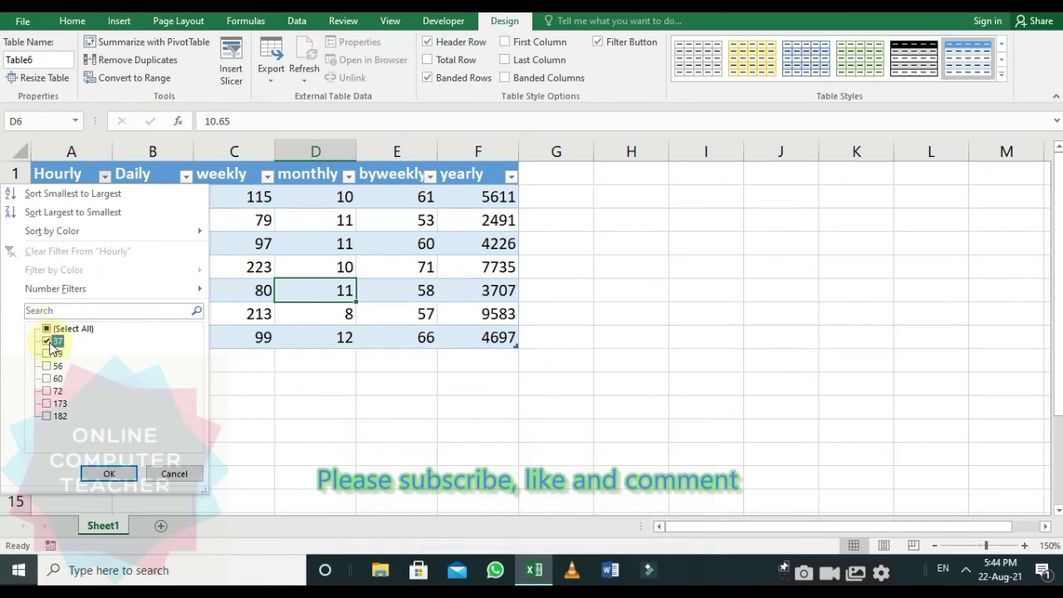
pyautogui.press('Return')
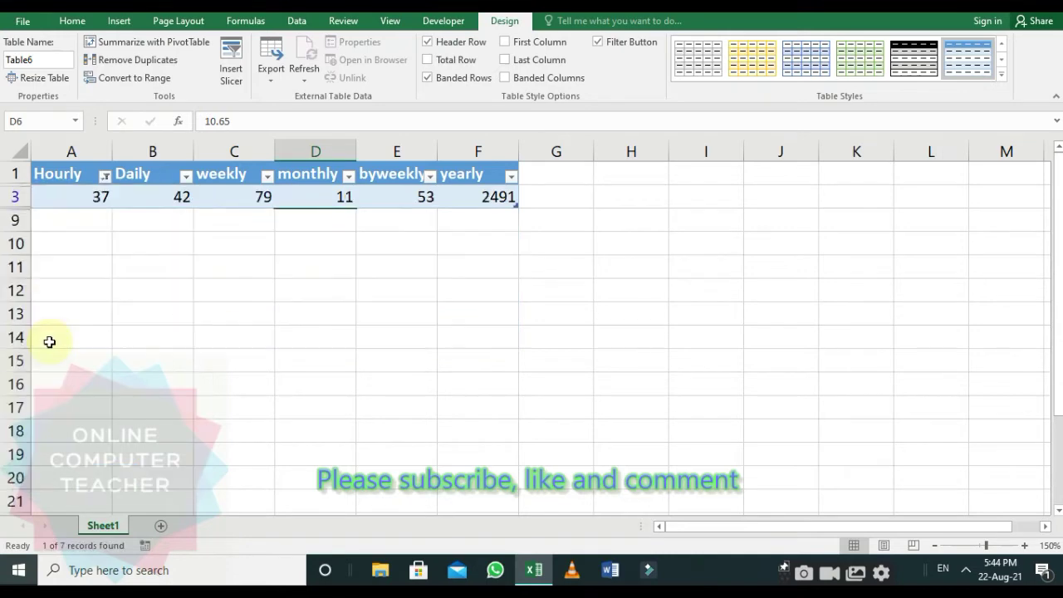
pyautogui.click(104, 177)
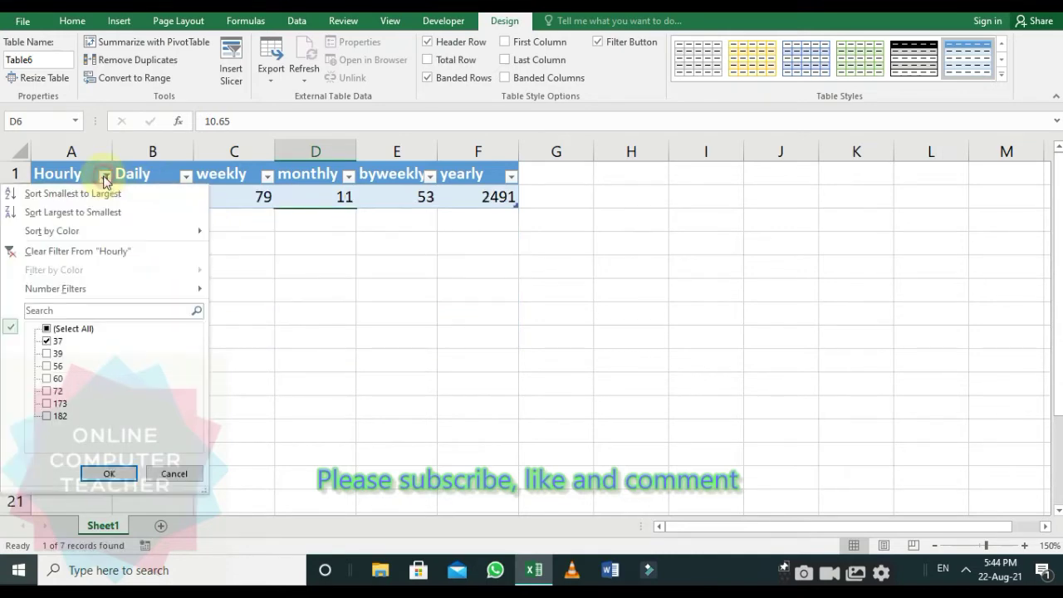
pyautogui.click(63, 254)
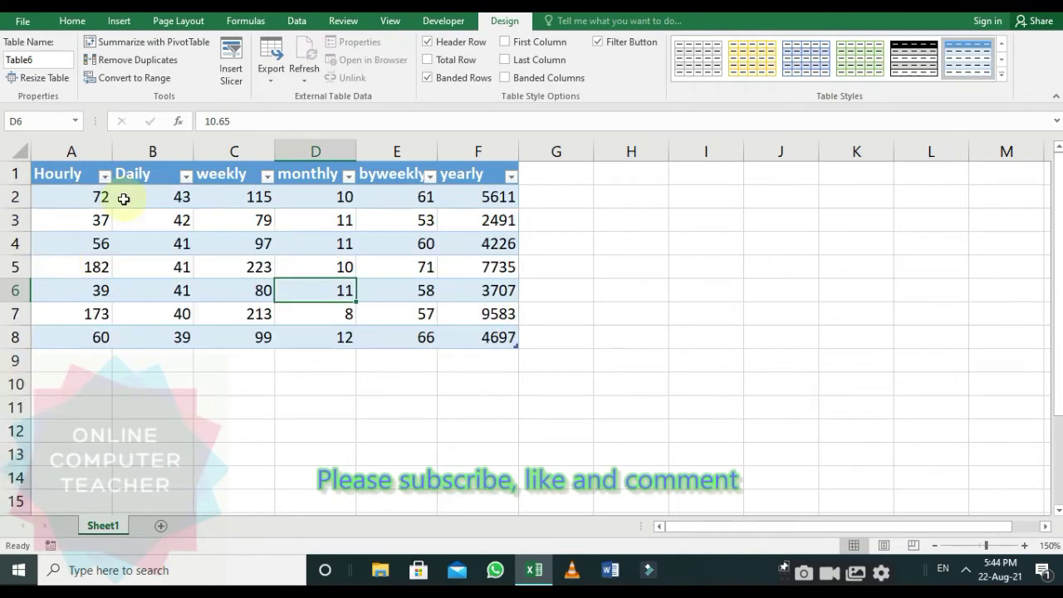
# - Turn off the header-row filter buttons with Home > Sort & Filter > Filter
pyautogui.click(31, 174)
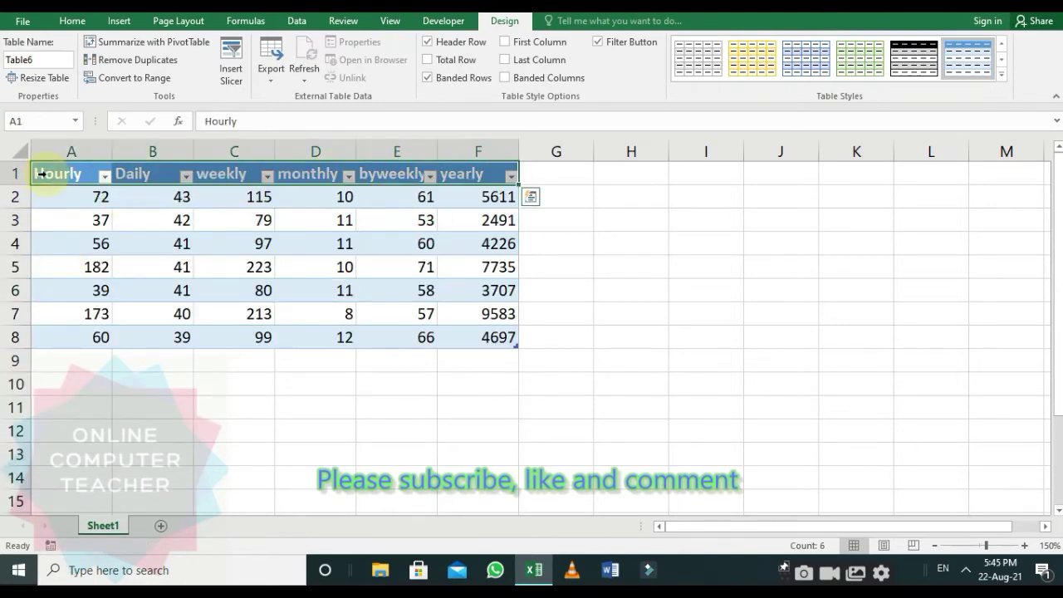
pyautogui.click(72, 22)
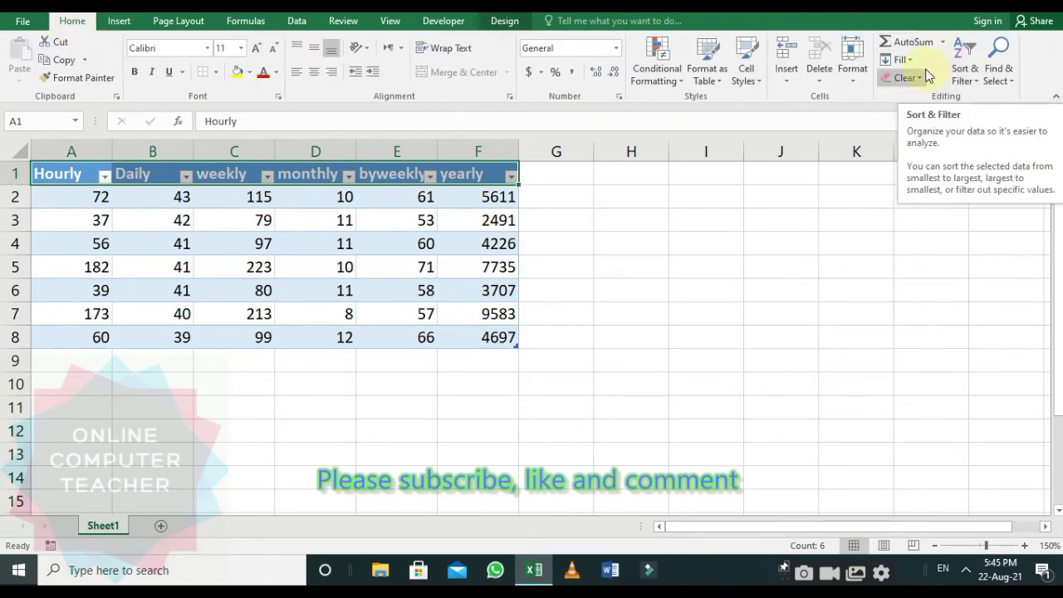
pyautogui.click(965, 72)
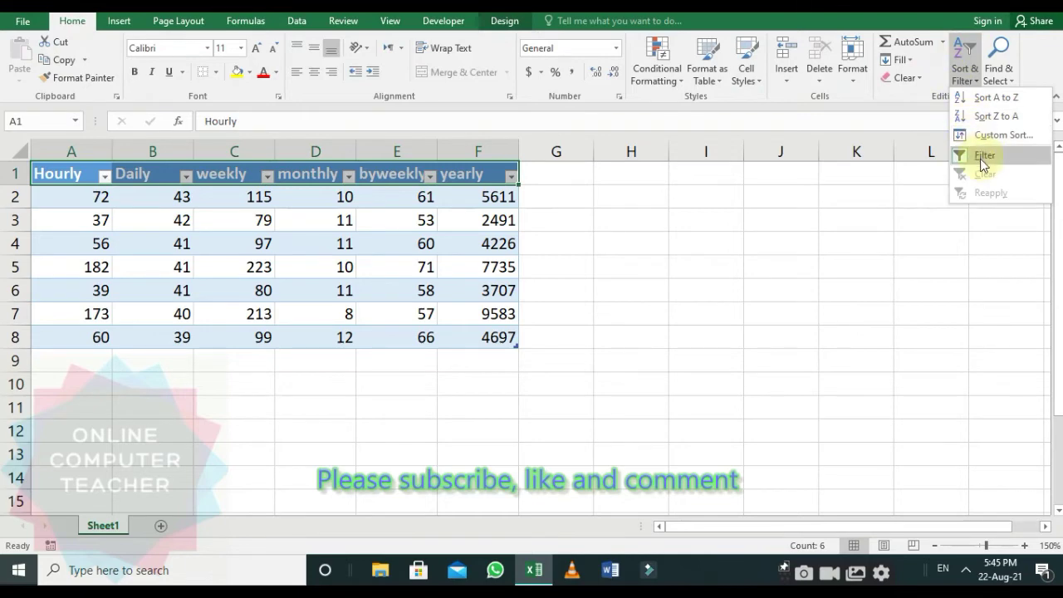
pyautogui.click(982, 157)
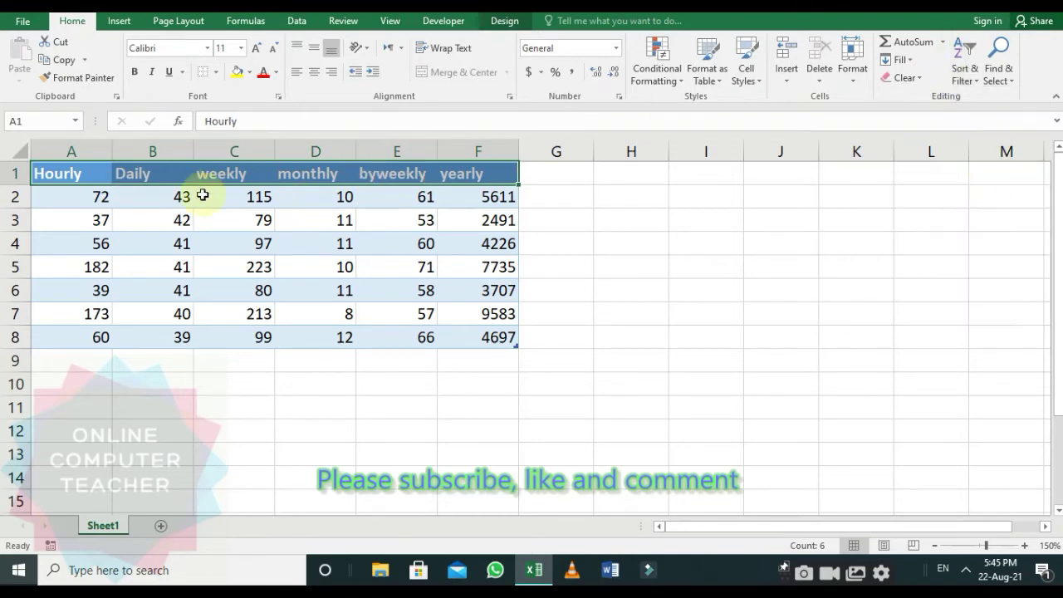
pyautogui.click(237, 178)
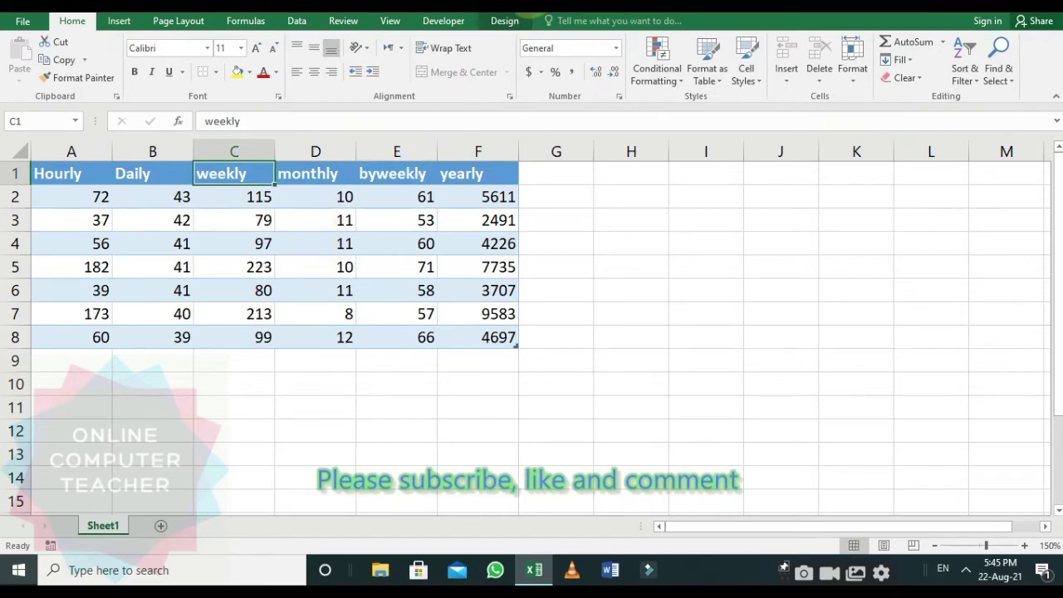
# - Apply the grey Medium style from the Table Styles gallery to Table6
pyautogui.click(505, 20)
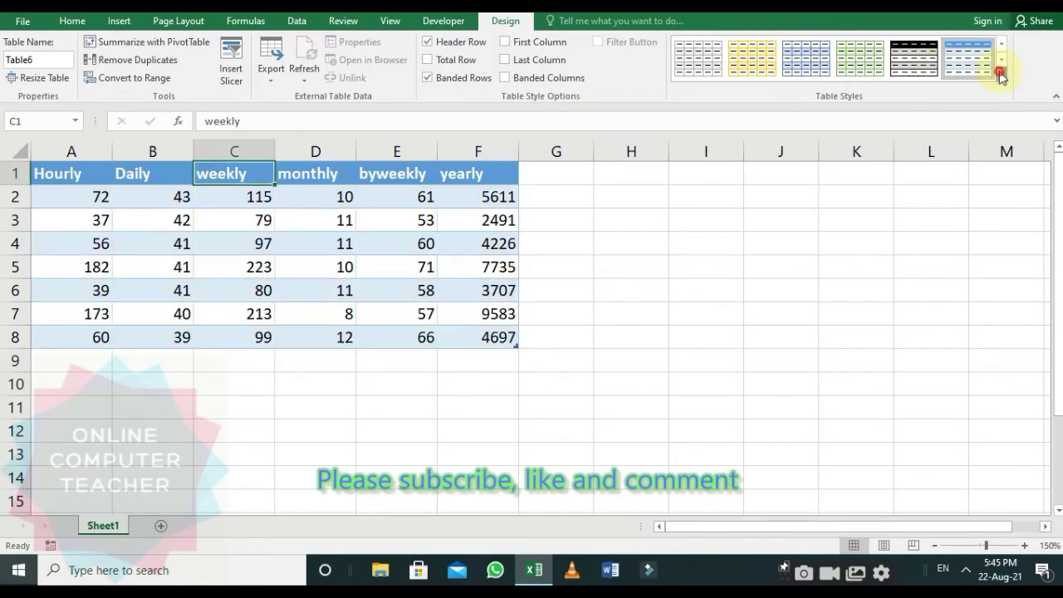
pyautogui.click(1001, 76)
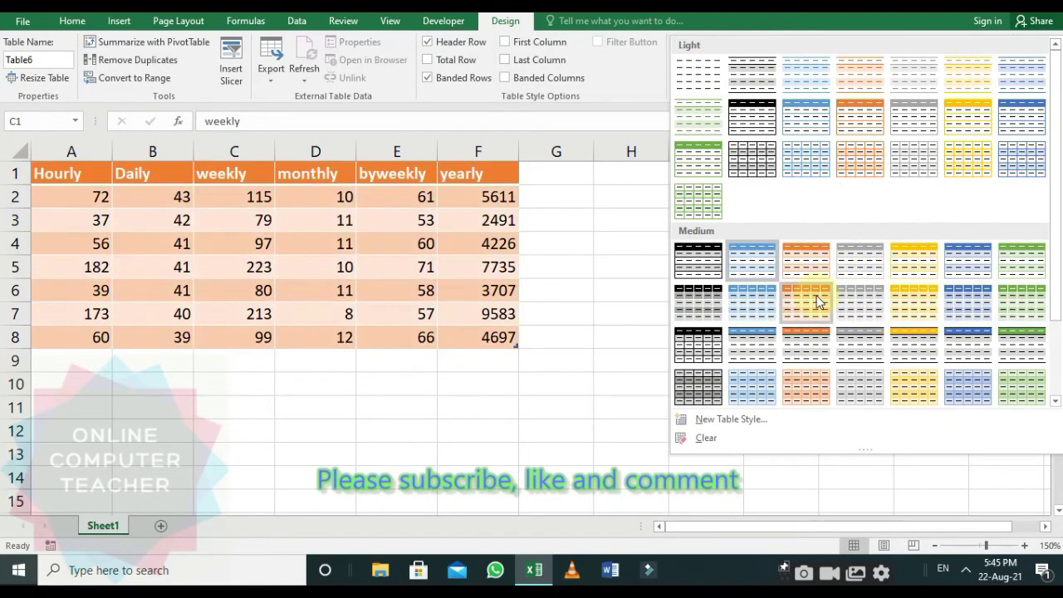
pyautogui.click(880, 347)
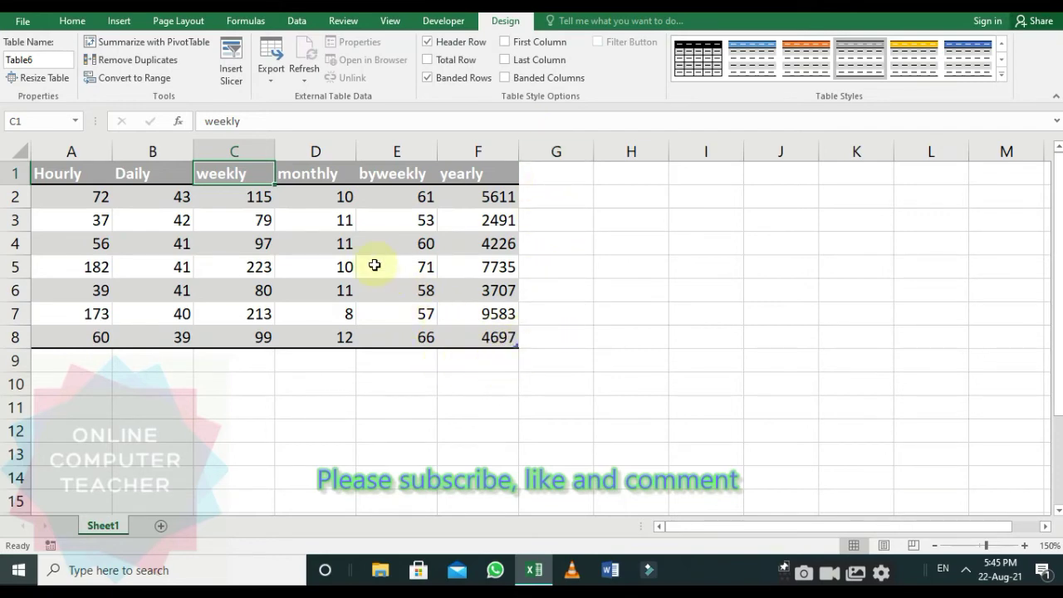
pyautogui.click(470, 314)
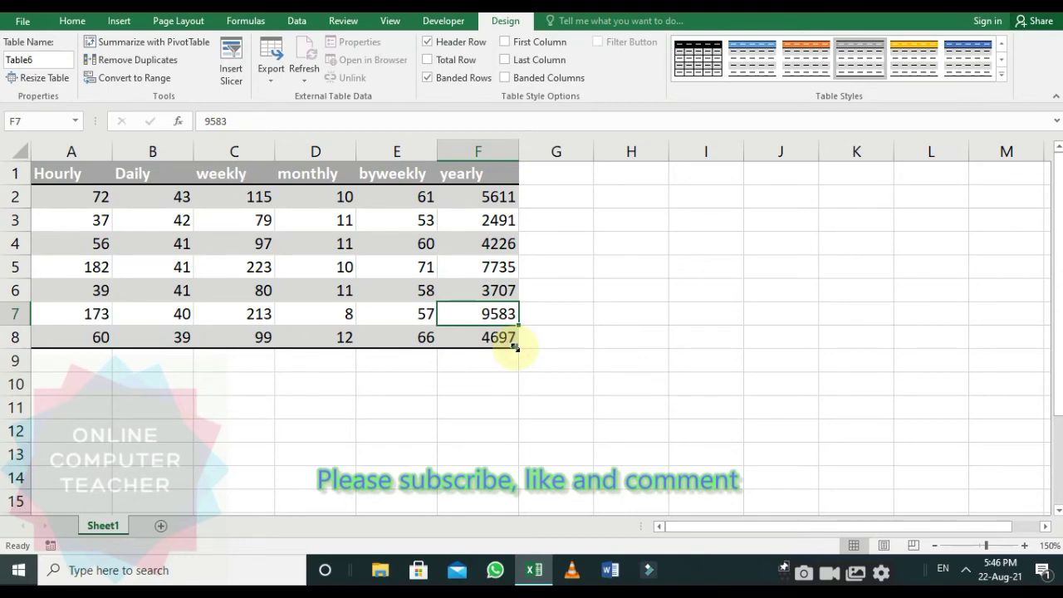
# - Resize Table6 to J12, adding columns Column1–Column4 and rows down to 12
pyautogui.moveTo(517, 347)
pyautogui.mouseDown()
pyautogui.moveTo(580, 408)
pyautogui.moveTo(672, 346)
pyautogui.moveTo(790, 309)
pyautogui.mouseUp()
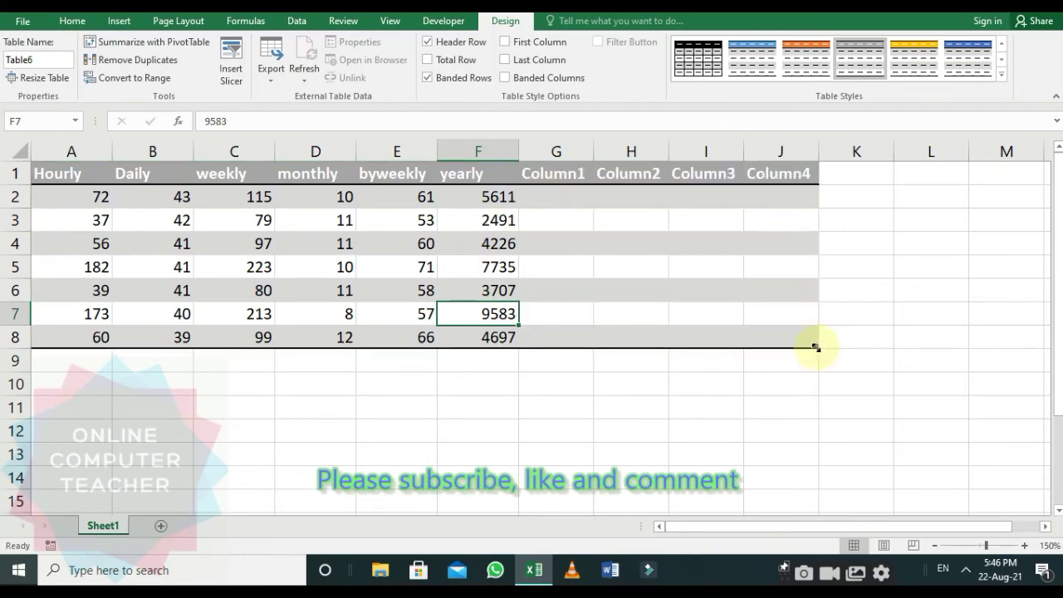
pyautogui.moveTo(814, 348); pyautogui.dragTo(806, 441)
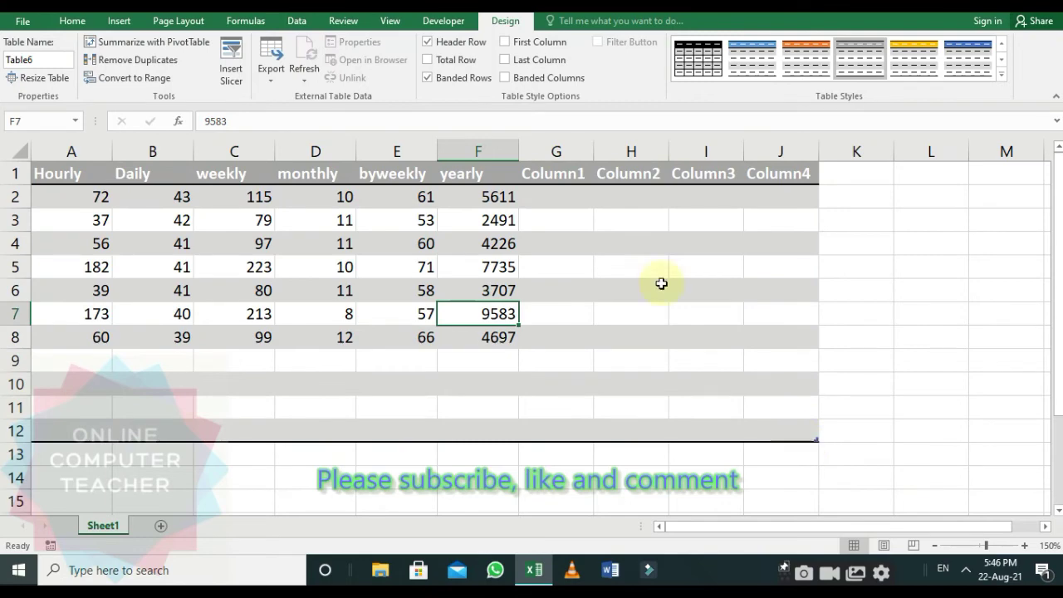
pyautogui.click(552, 178)
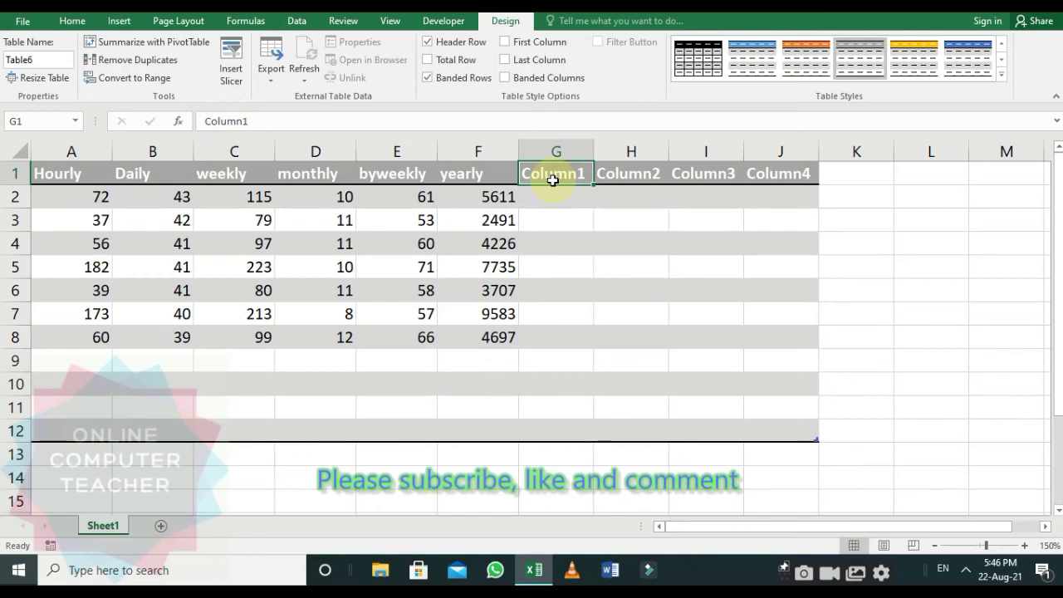
# - Enter headers Hourly 2, Daily 2, Monthly 2 and Yearly 2 in G1 through J1
pyautogui.write('Ho')
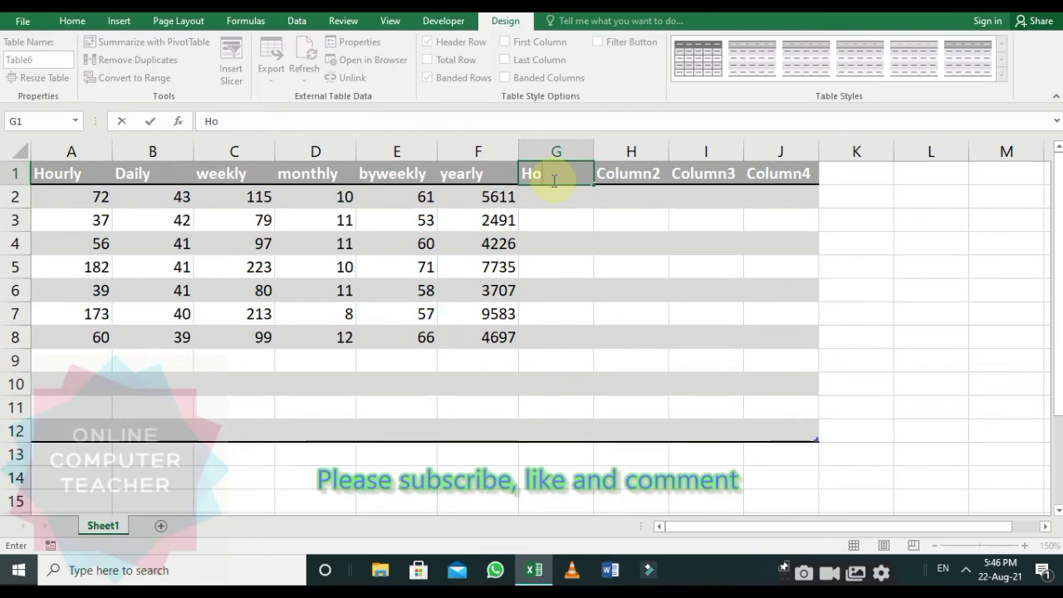
pyautogui.write('urly')
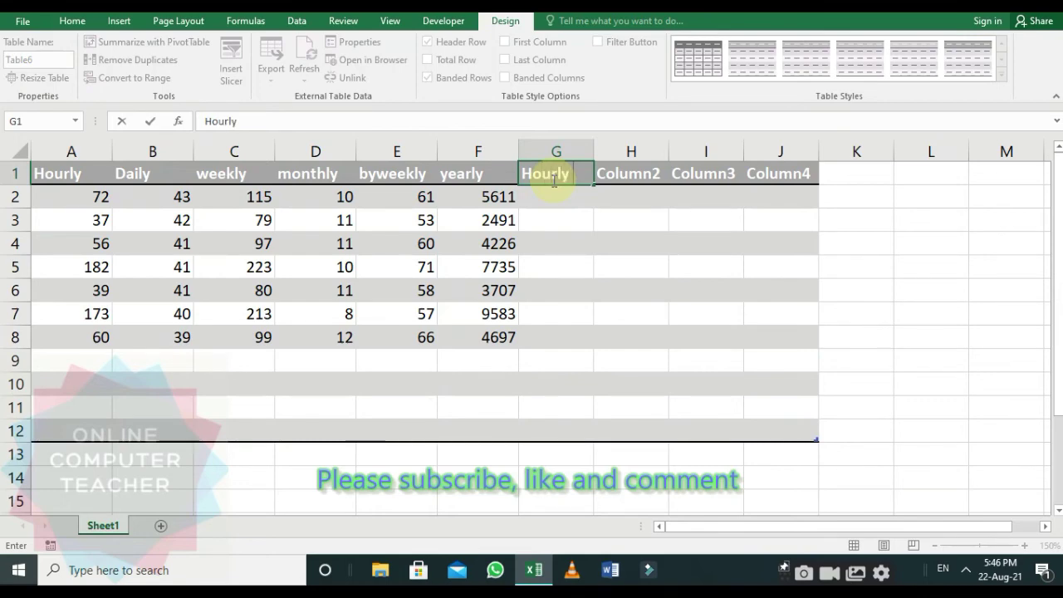
pyautogui.press('Tab')
pyautogui.write('D')
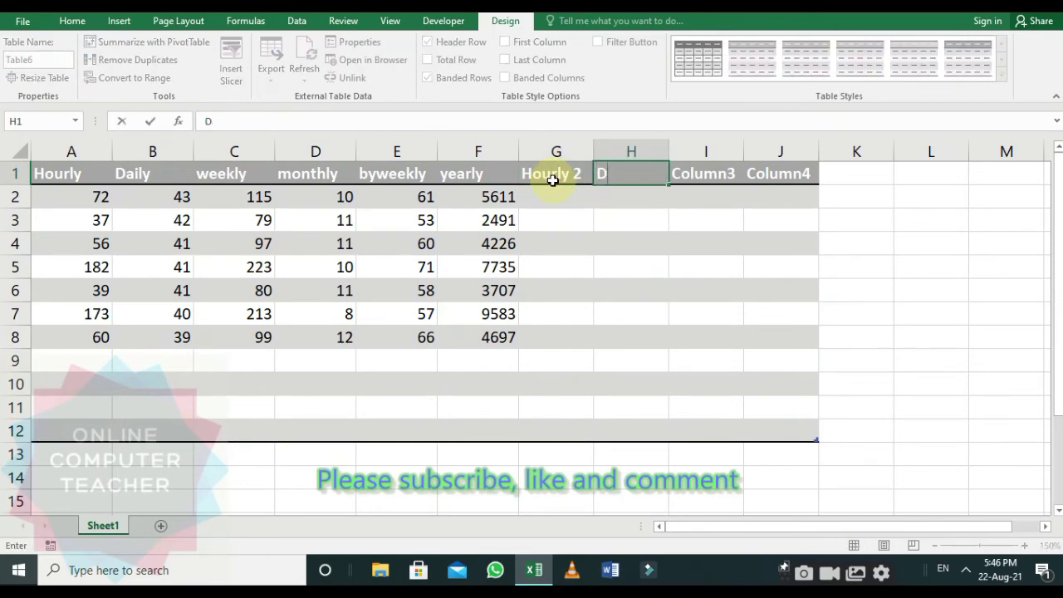
pyautogui.write('aily 2')
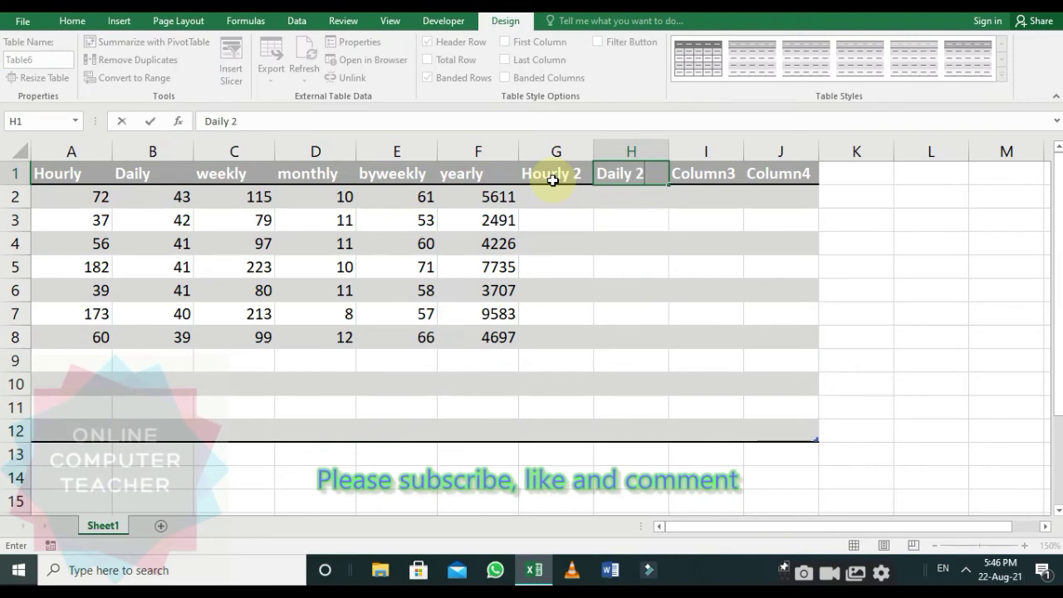
pyautogui.press('Tab')
pyautogui.write('Month')
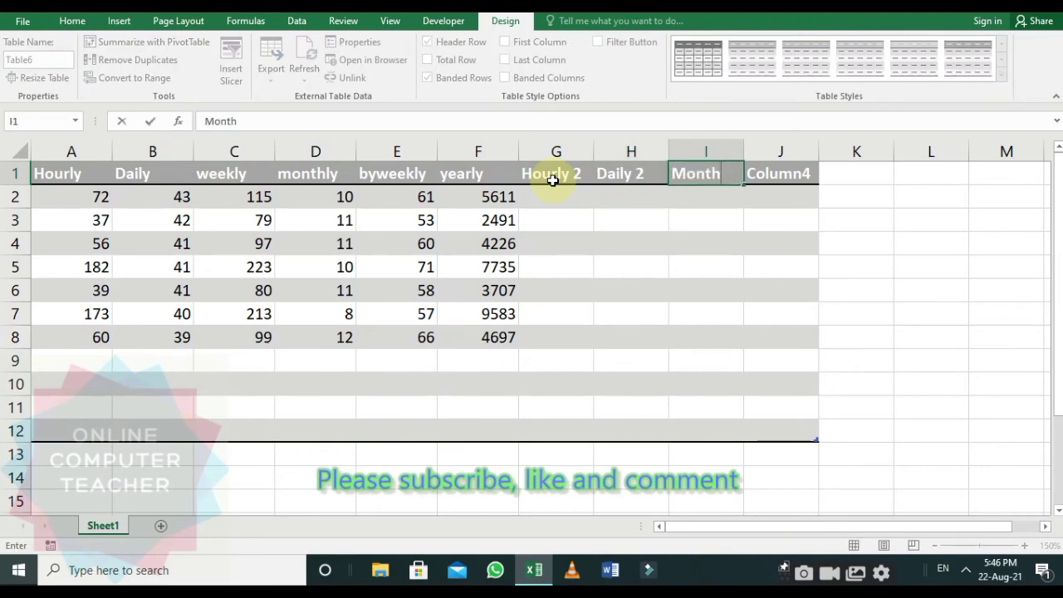
pyautogui.write('ly 3')
pyautogui.press('Tab')
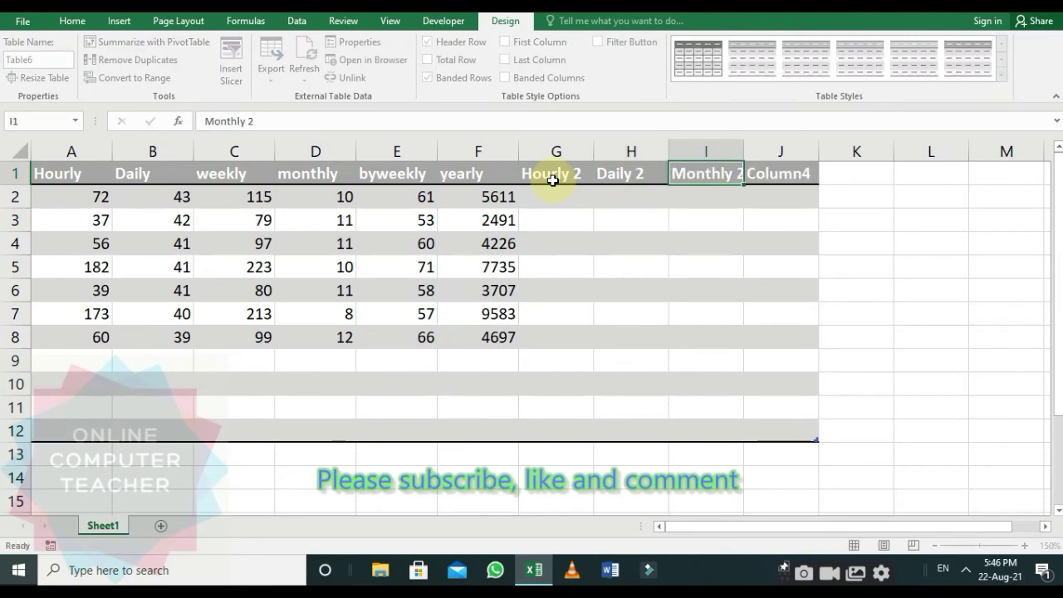
pyautogui.write('Year')
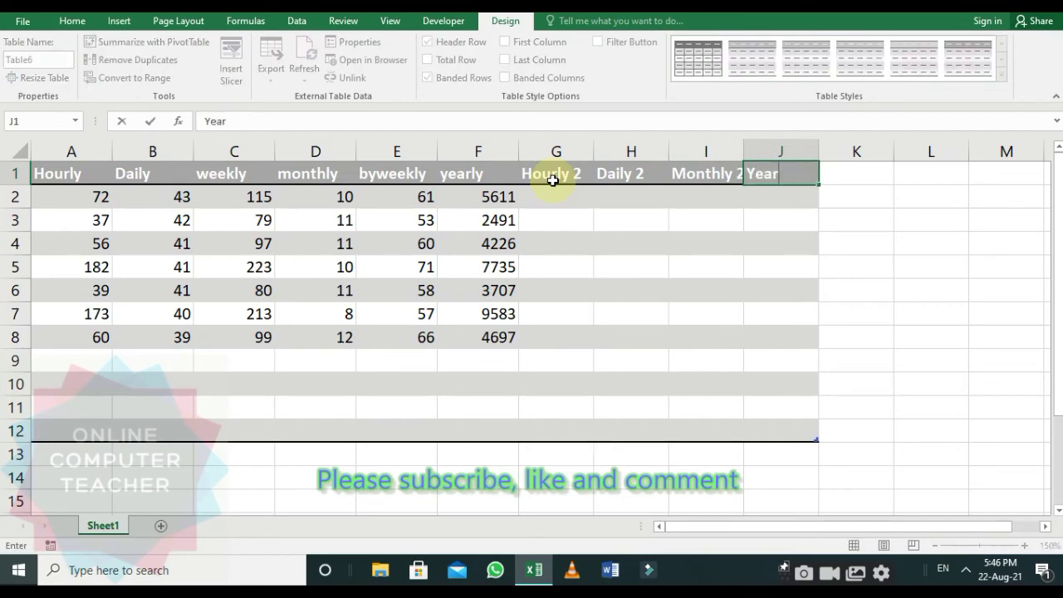
pyautogui.write('ly')
pyautogui.write(' 2')
# - Enter 545 in G2, 65 in G3, 54564 in A9 and 111 in D9
pyautogui.click(552, 208)
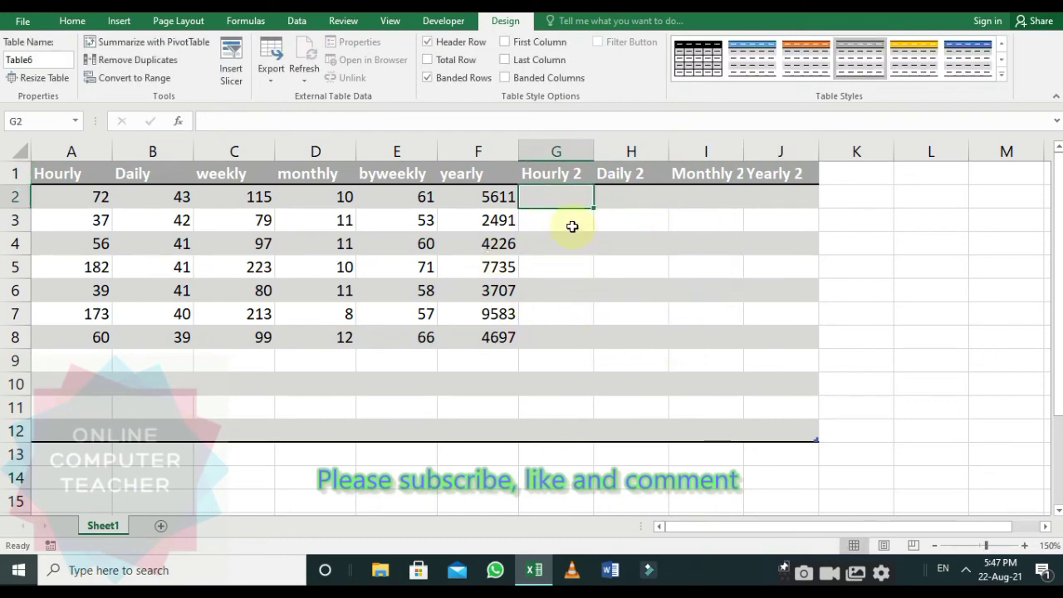
pyautogui.write('545')
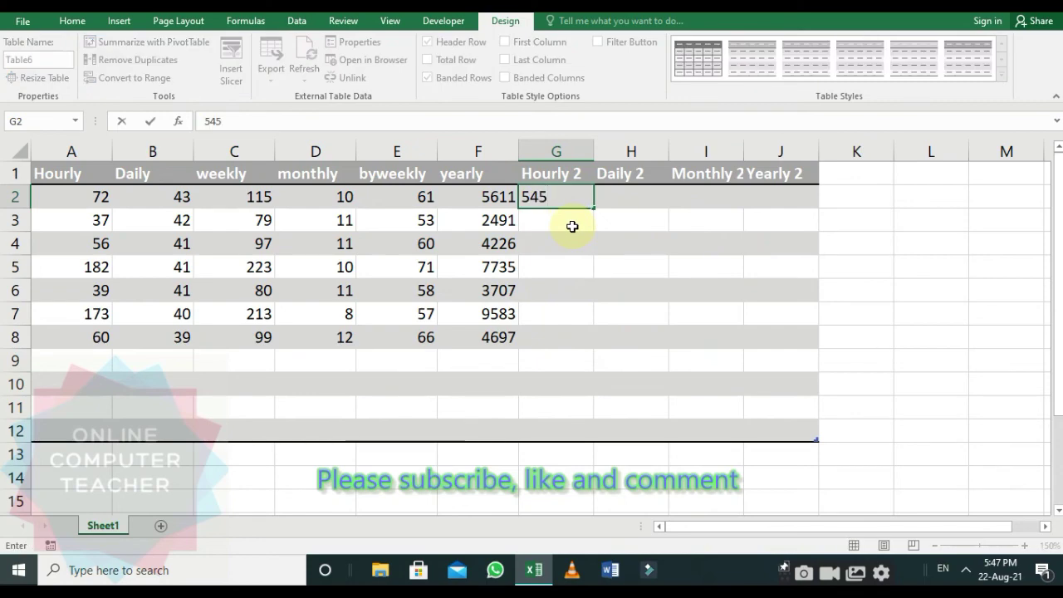
pyautogui.press('Return')
pyautogui.write('65')
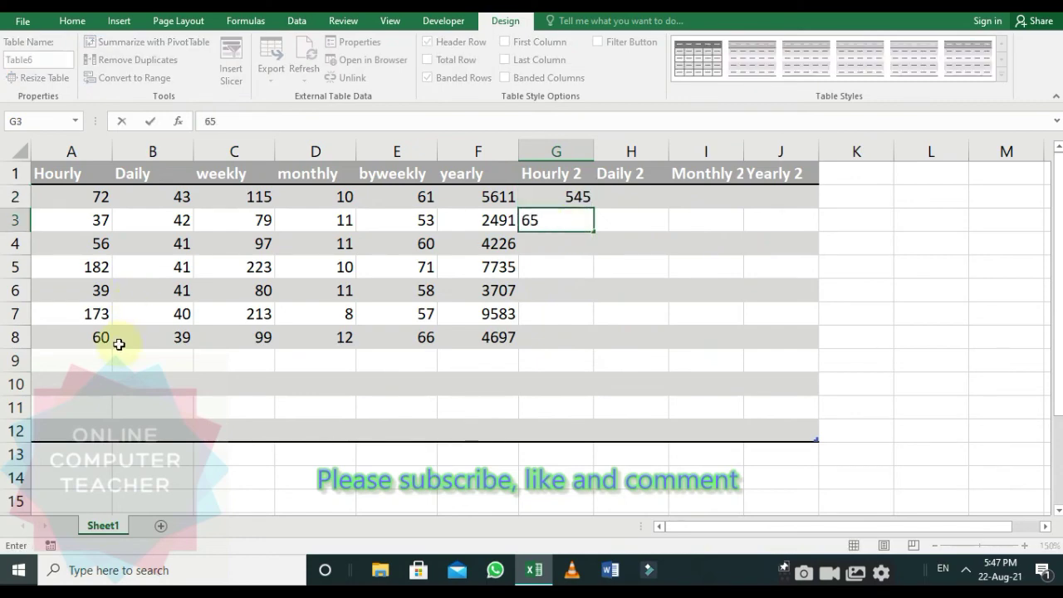
pyautogui.click(88, 363)
pyautogui.write('54564')
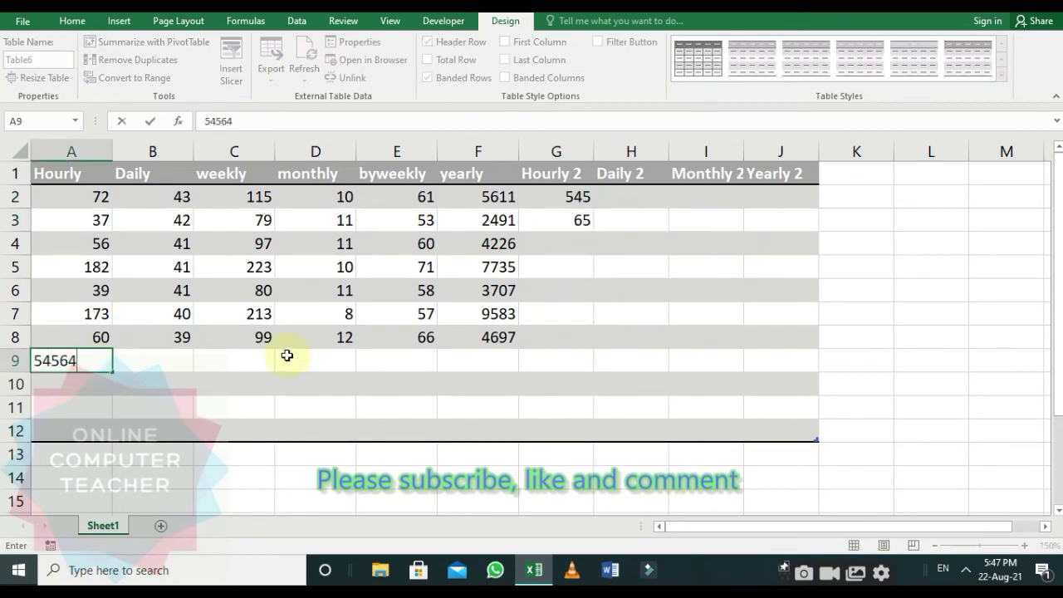
pyautogui.click(294, 362)
pyautogui.write('111')
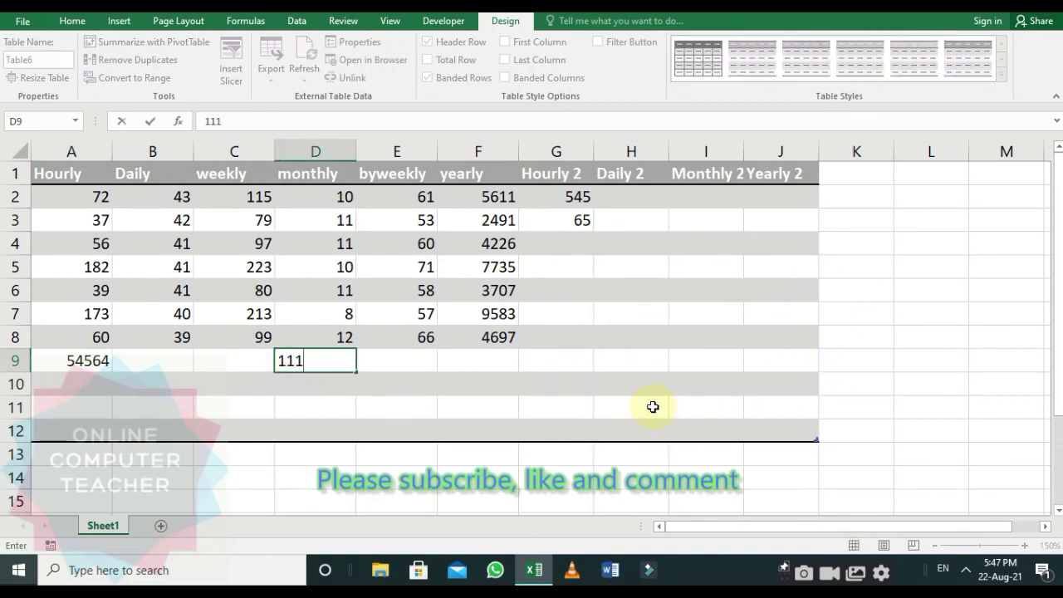
pyautogui.click(661, 310)
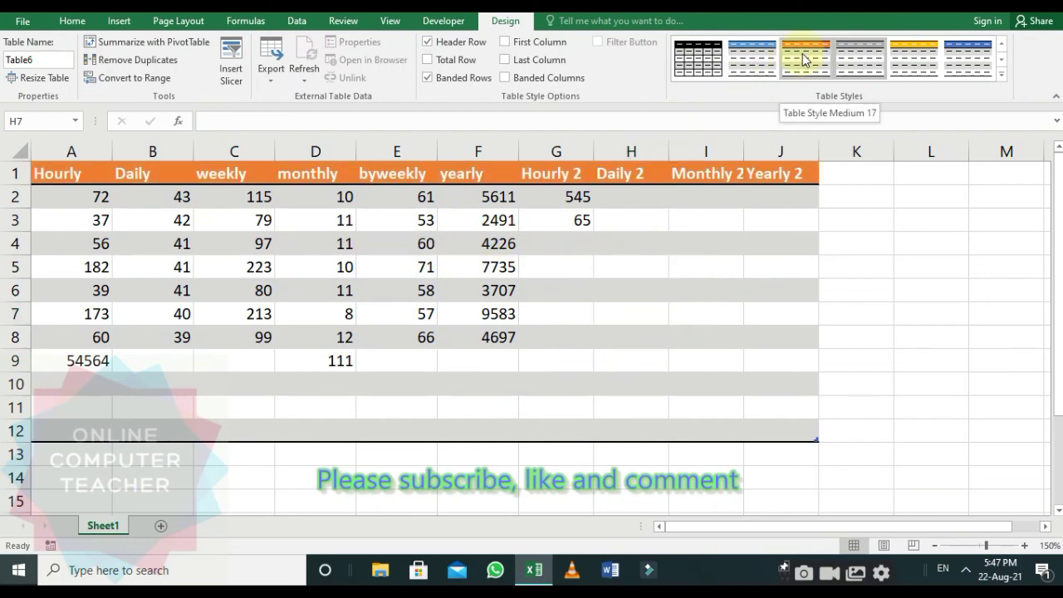
pyautogui.click(458, 315)
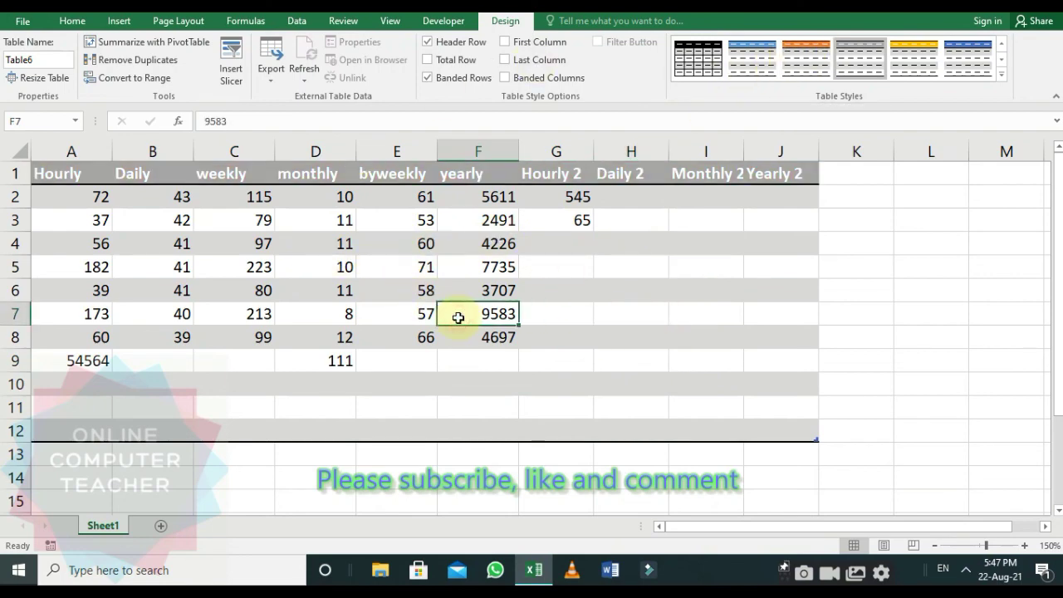